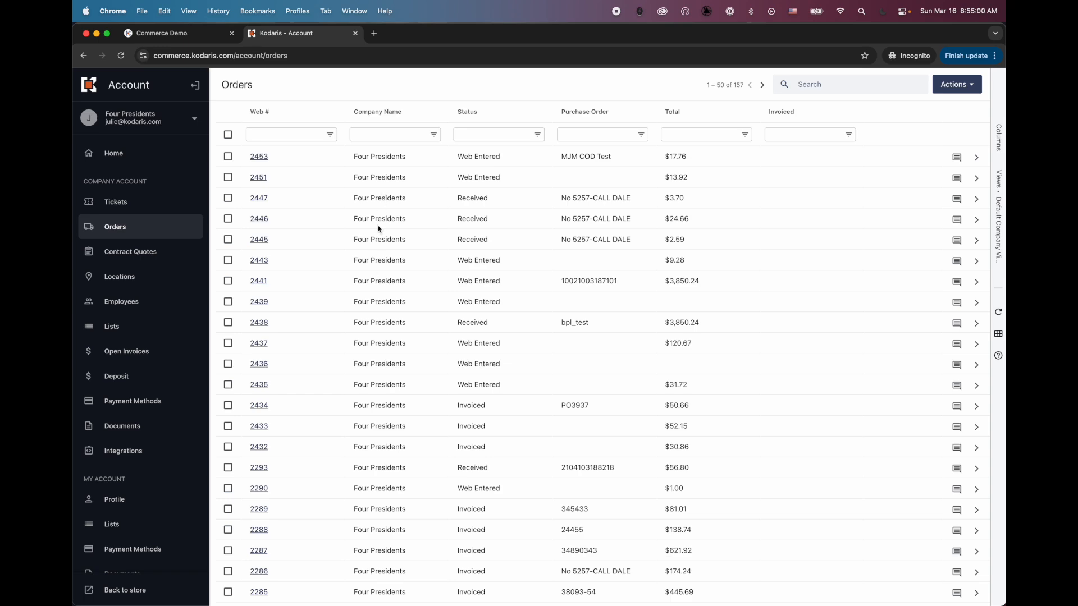
After reviewing the 157-order list, show all open windows side by side with Mission Control.
{"action": "key", "text": "ctrl+Up"}
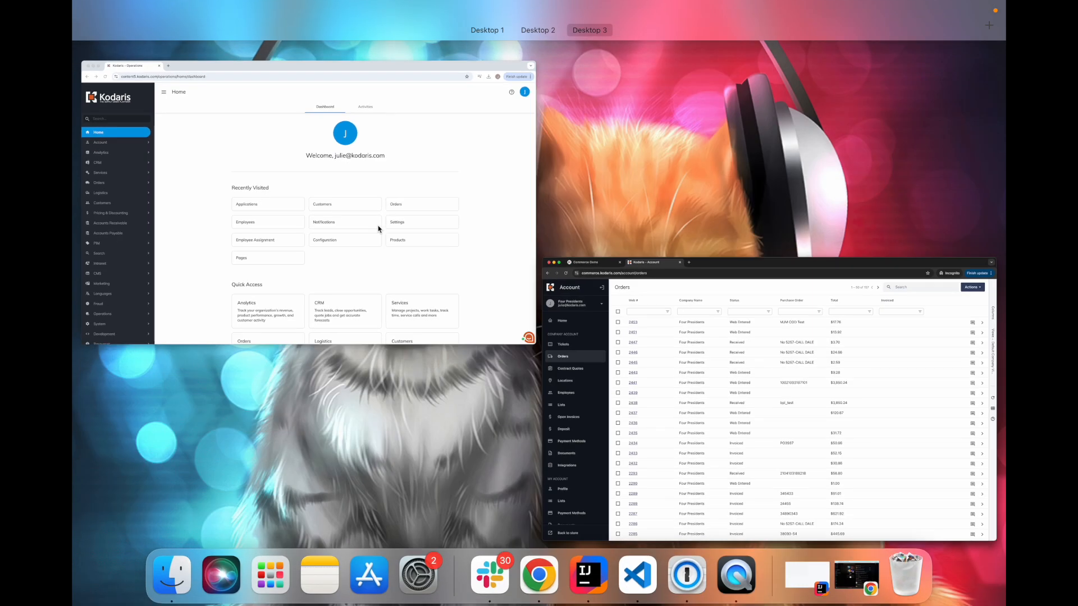
Bring the Kodaris - Operations window with its Home dashboard to the front.
{"action": "left_click", "coordinate": [379, 145]}
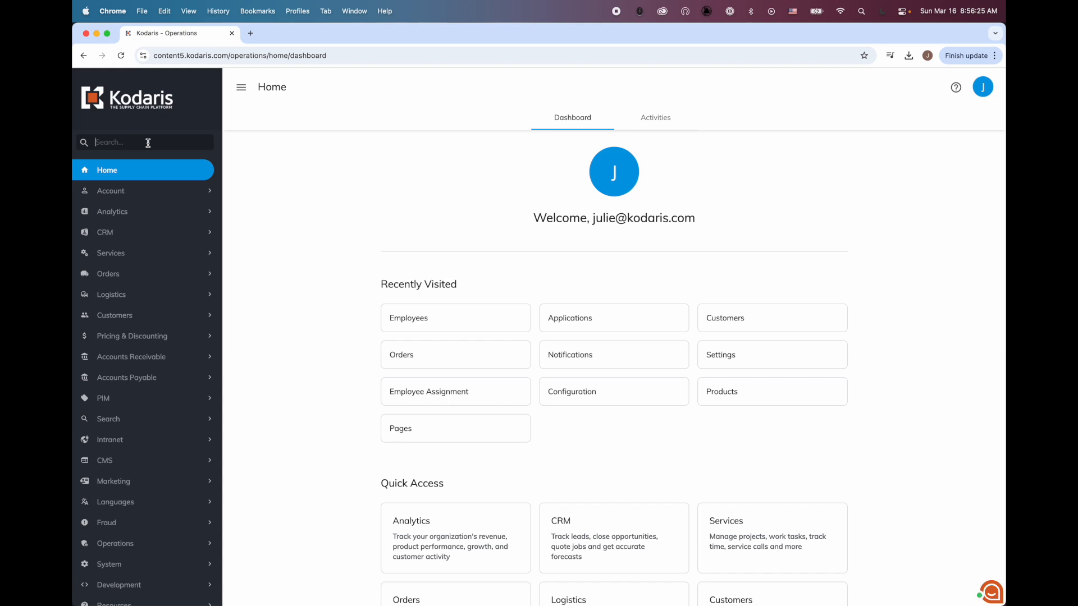
Find the signed-in employee by name in Employees and open their Roles tab.
{"action": "type", "text": "empl"}
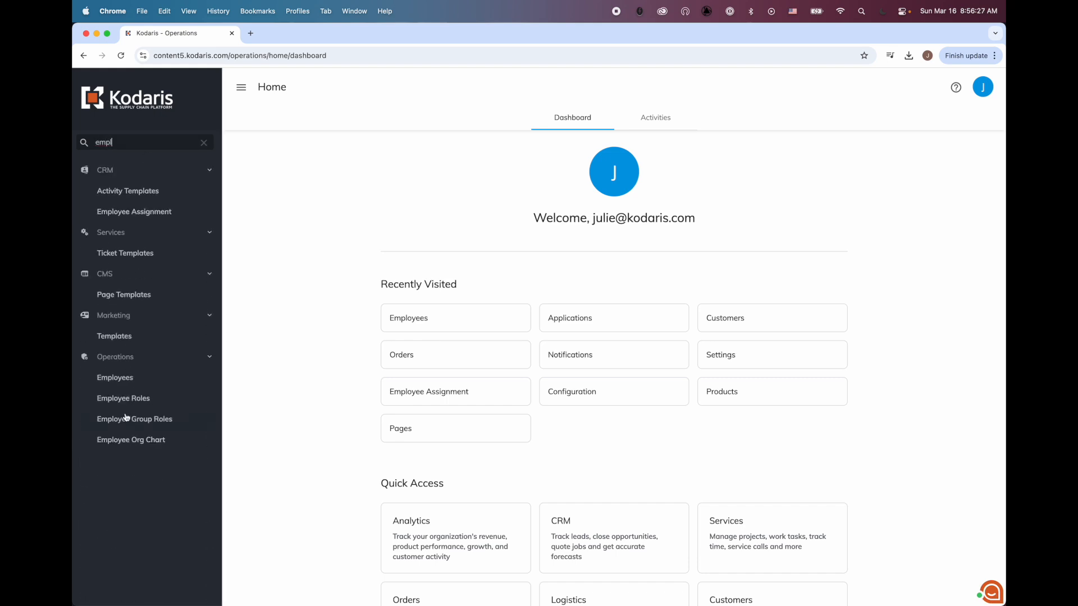
{"action": "left_click", "coordinate": [127, 384]}
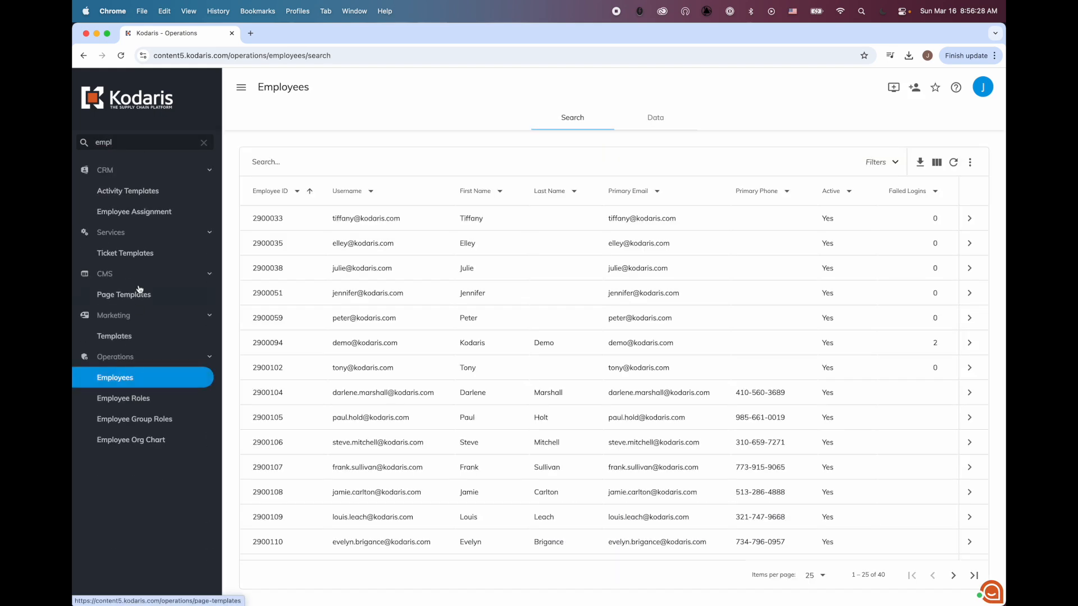
{"action": "left_click", "coordinate": [313, 167]}
{"action": "type", "text": "julie"}
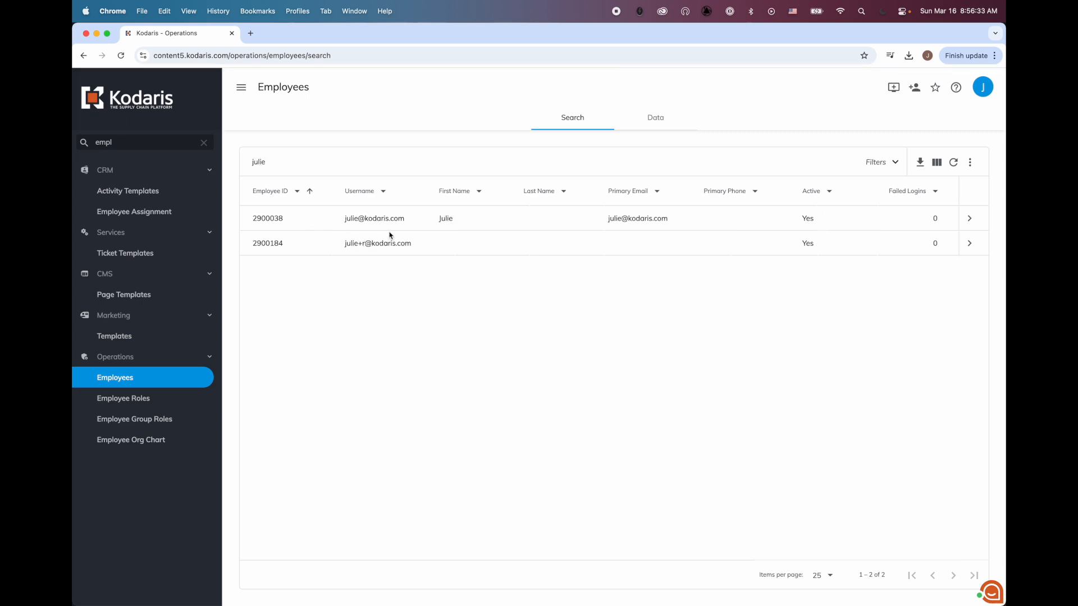
{"action": "left_click", "coordinate": [969, 218]}
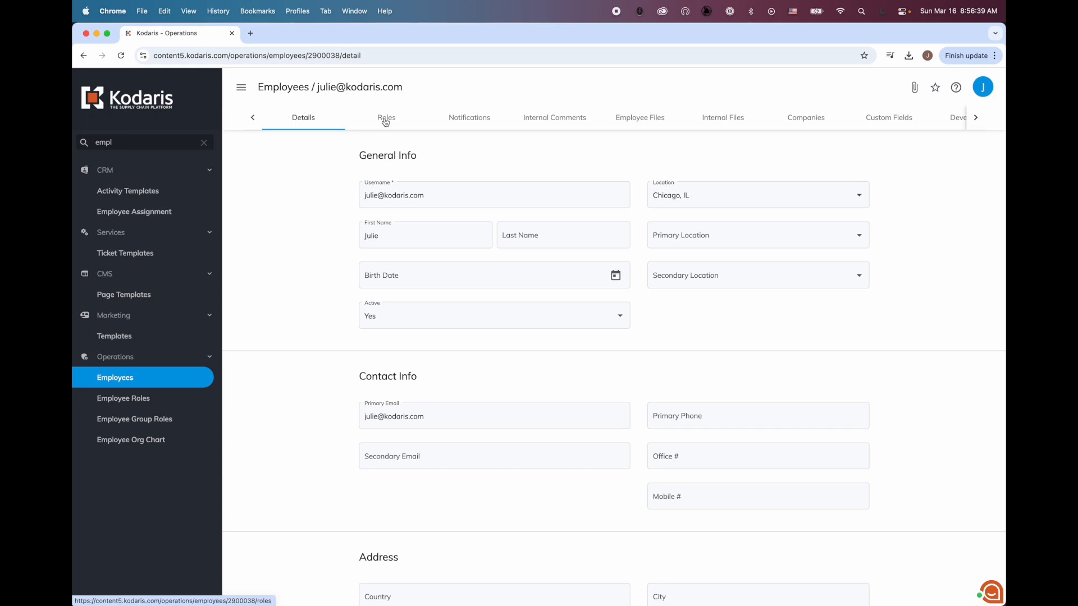
{"action": "left_click", "coordinate": [394, 120]}
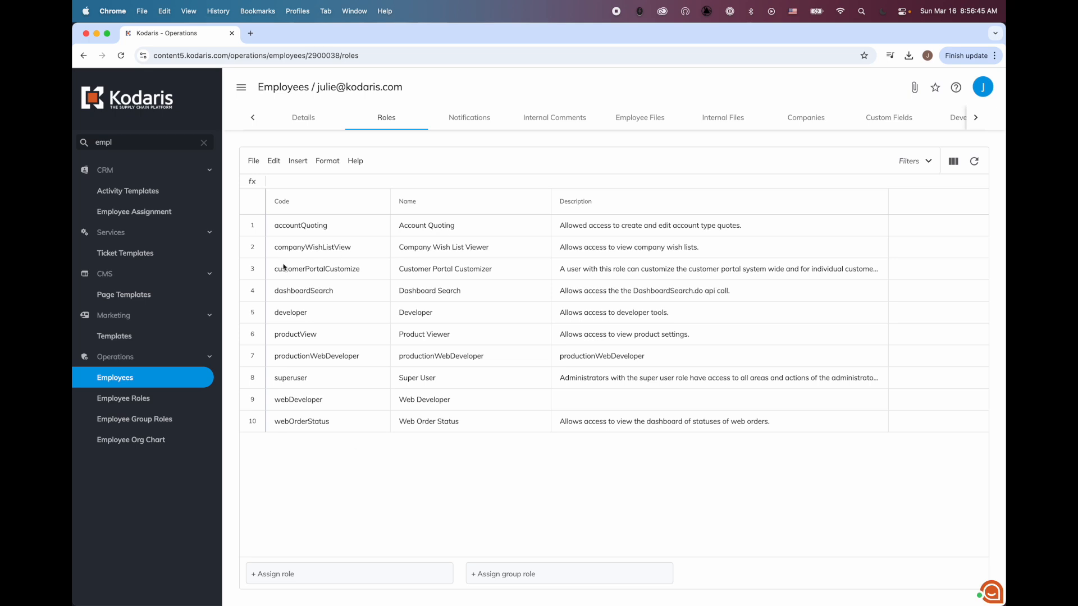
{"action": "left_click", "coordinate": [261, 271]}
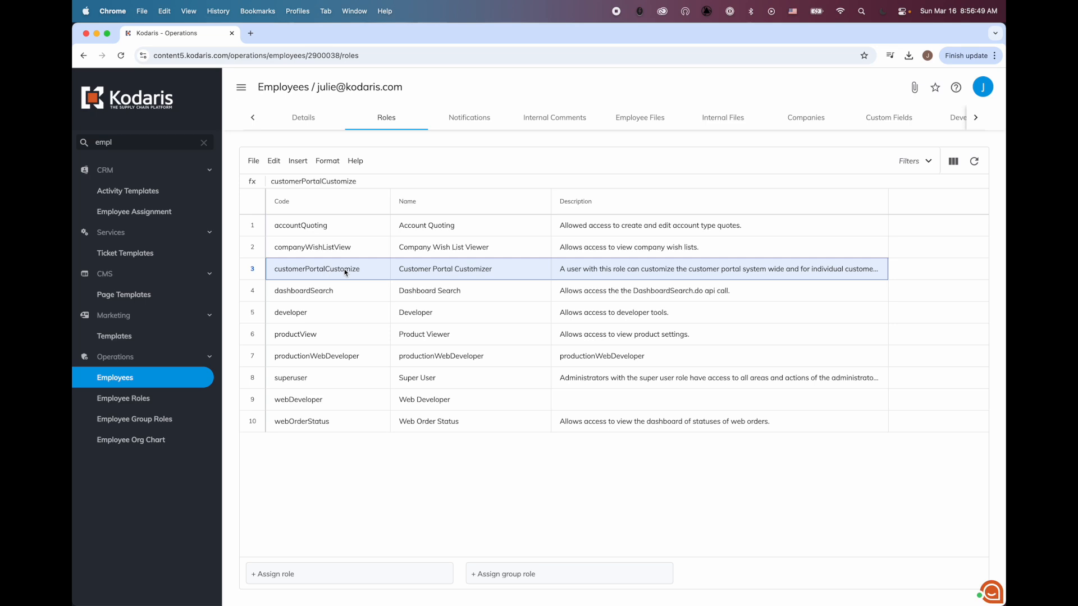
{"action": "left_click", "coordinate": [360, 274]}
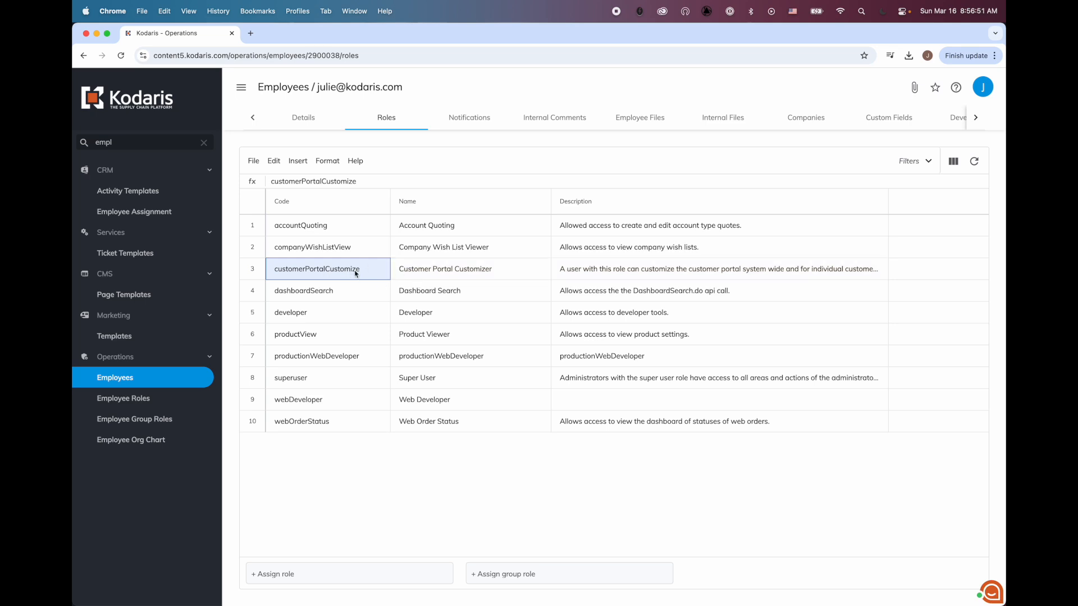
{"action": "left_click", "coordinate": [292, 571]}
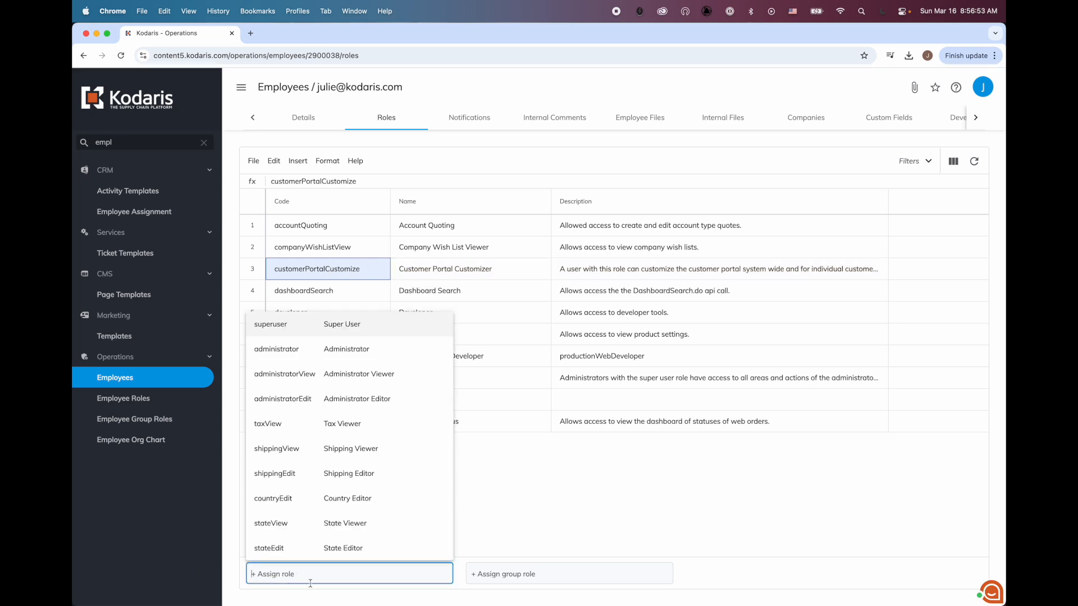
{"action": "type", "text": "cust"}
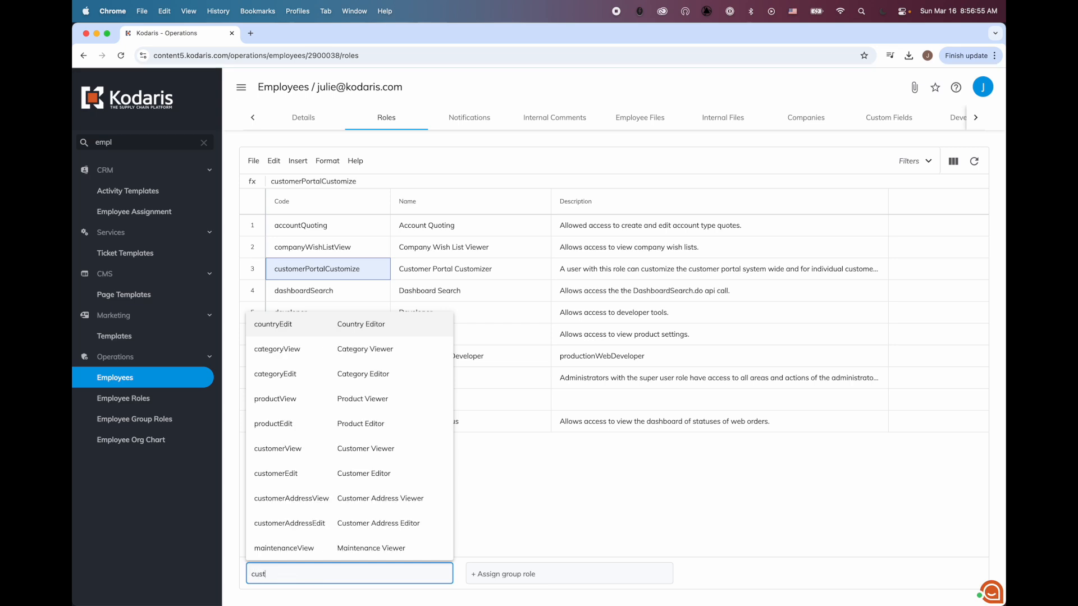
{"action": "type", "text": "omerPorat"}
{"action": "key", "text": "BackSpace"}
{"action": "key", "text": "BackSpace"}
{"action": "type", "text": "t"}
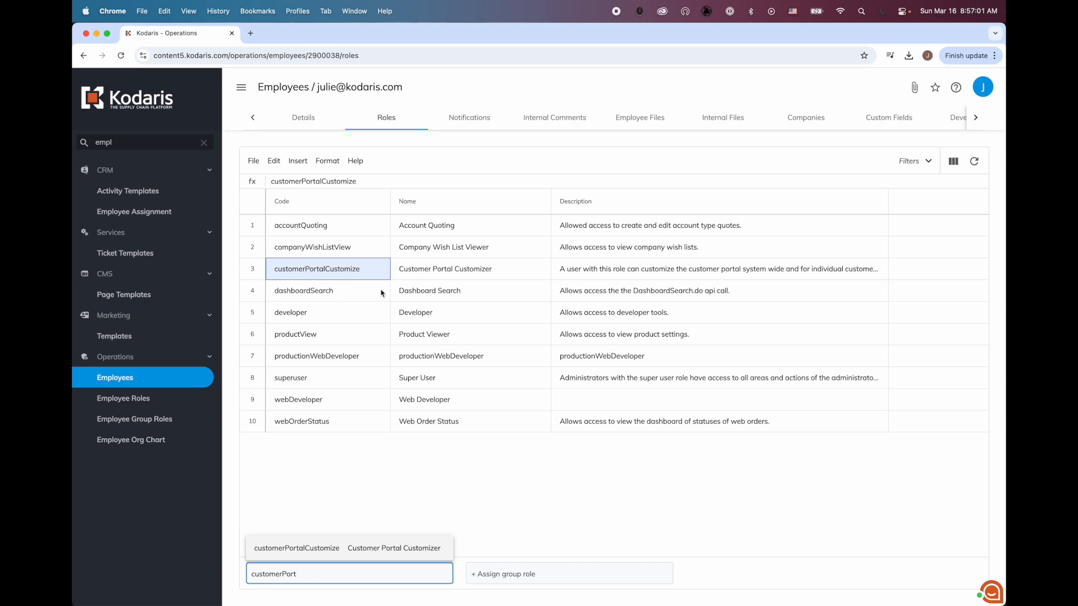
{"action": "double_click", "coordinate": [375, 569]}
{"action": "key", "text": "BackSpace"}
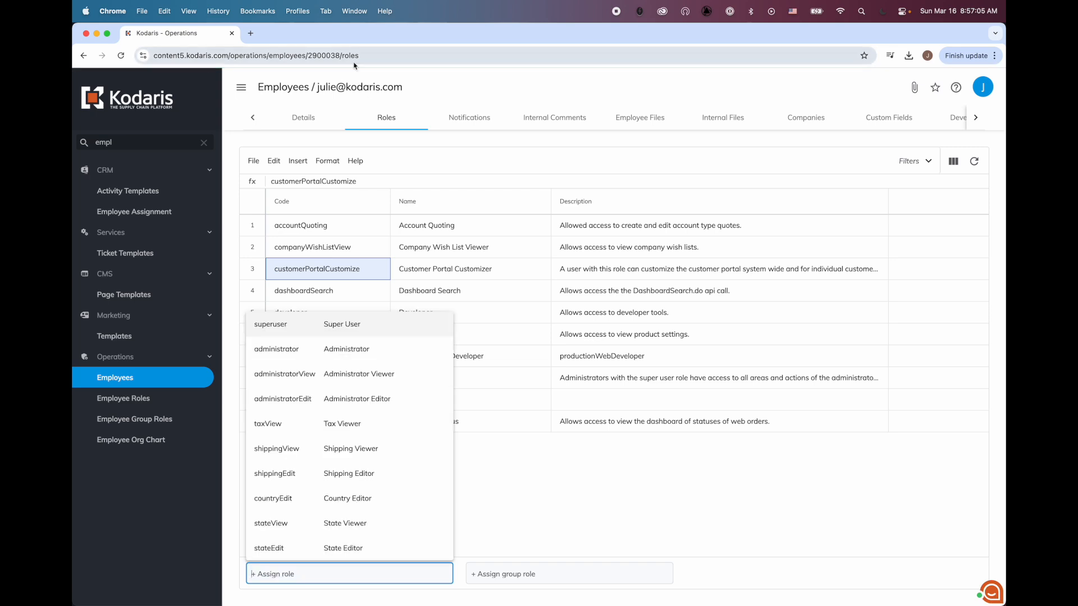
{"action": "left_click", "coordinate": [415, 93]}
{"action": "double_click", "coordinate": [110, 141]}
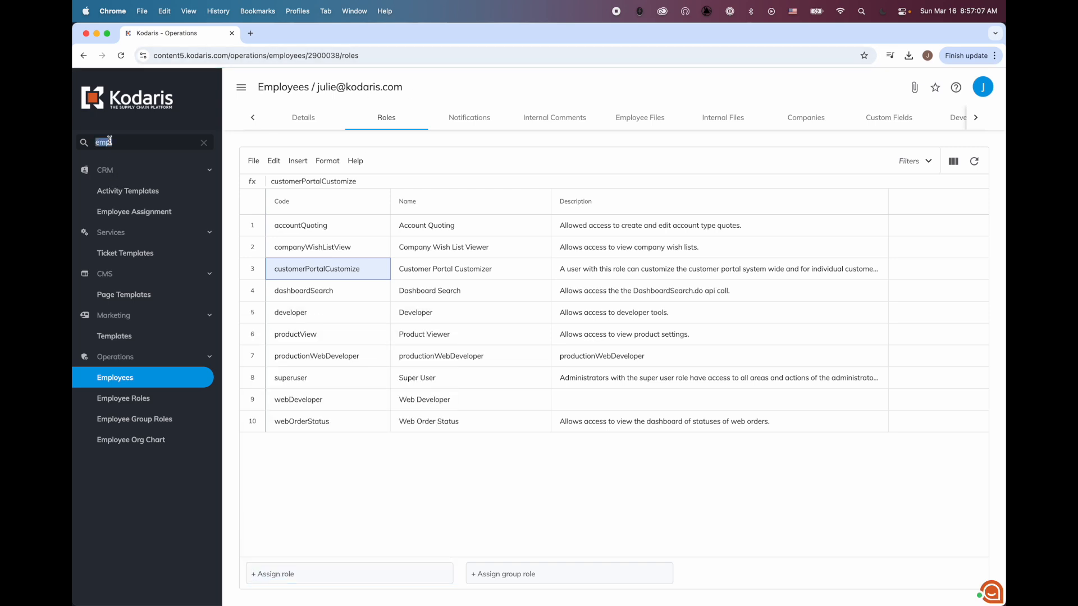
Open Customers, add a new customer, and enter the employee's e-mail address as Username.
{"action": "type", "text": "custom"}
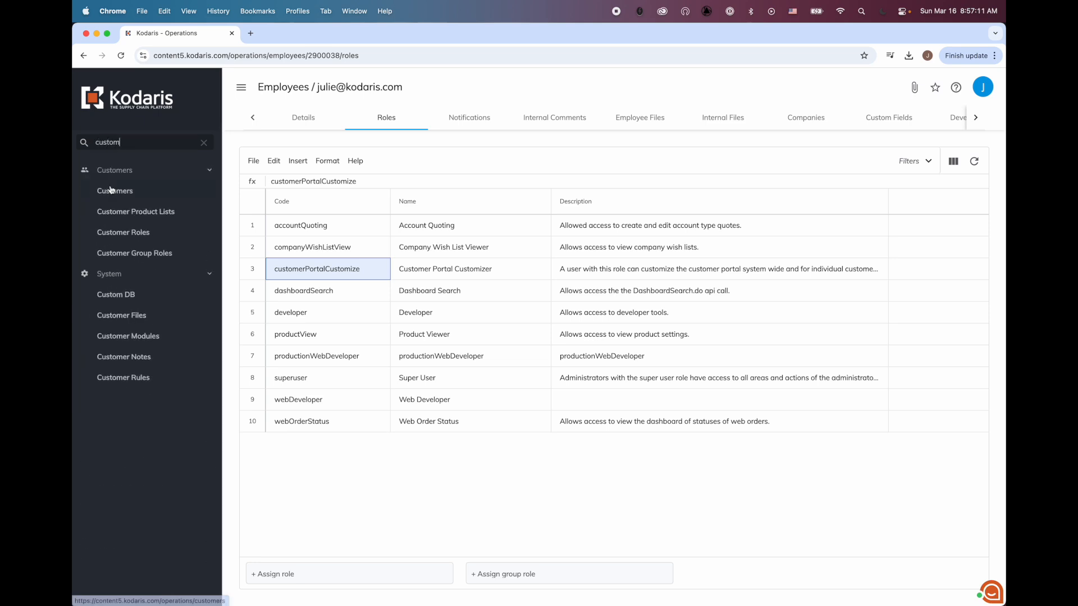
{"action": "left_click", "coordinate": [111, 190]}
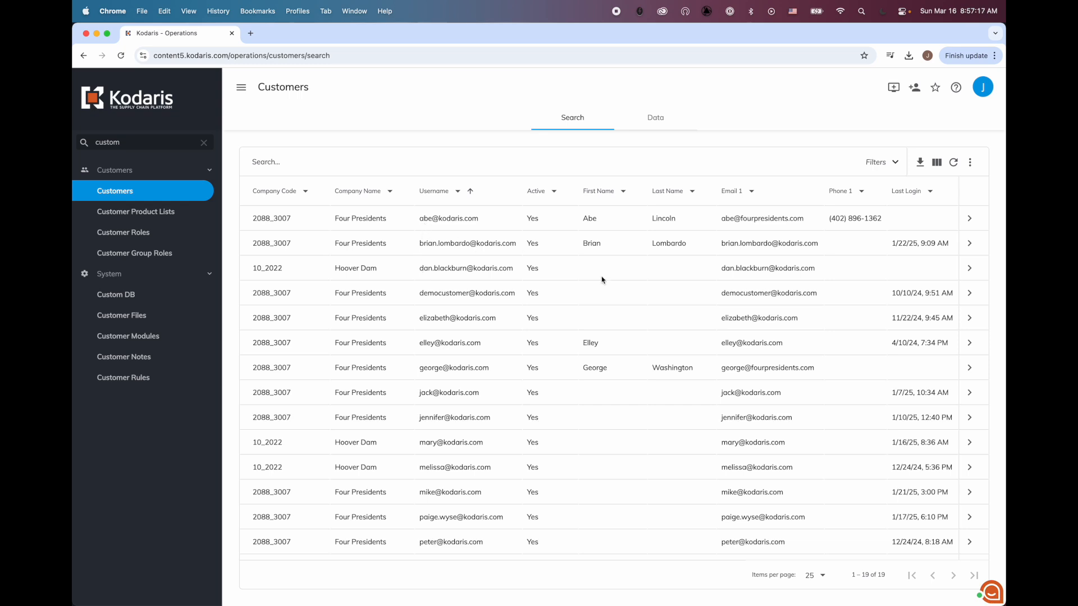
{"action": "left_click", "coordinate": [916, 90]}
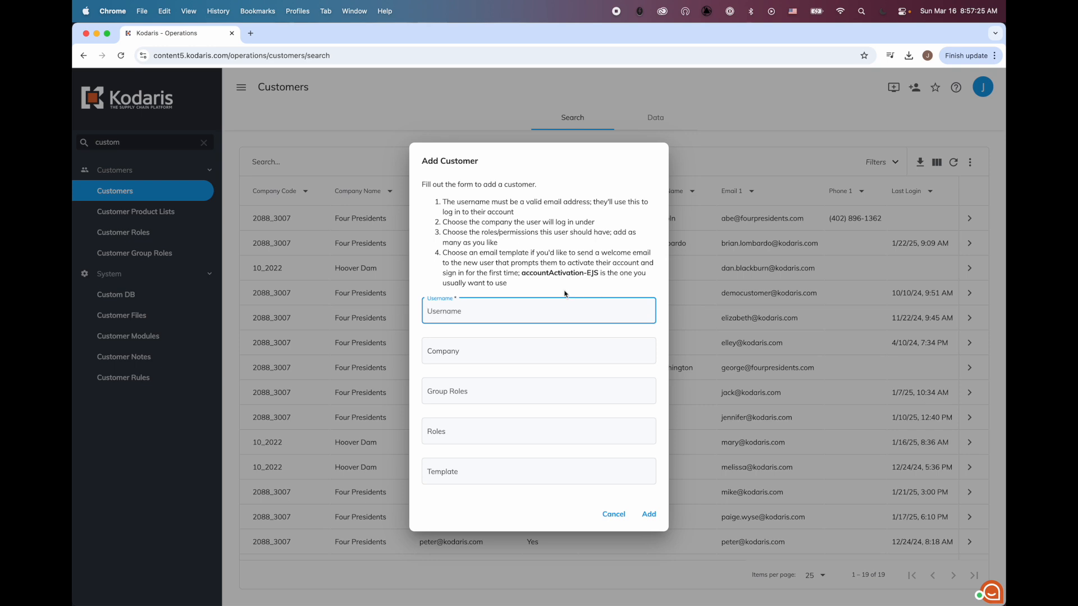
{"action": "left_click_drag", "start_coordinate": [493, 309], "coordinate": [424, 311]}
Assign company Four Presidents, role companyAdmin and template accountactivation-EJS, then add the user.
{"action": "left_click", "coordinate": [493, 350]}
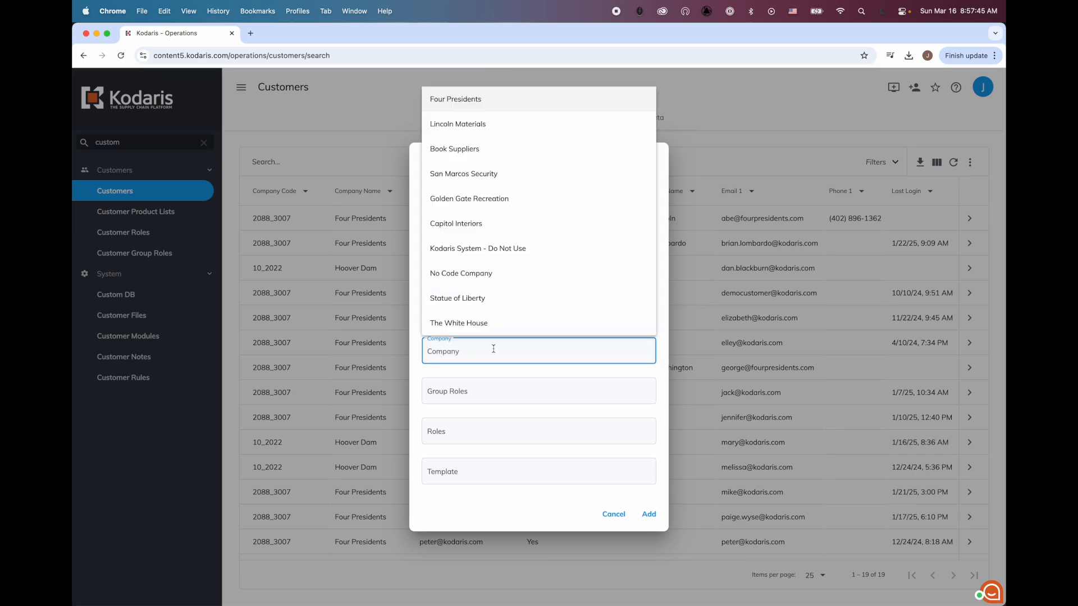
{"action": "type", "text": "four"}
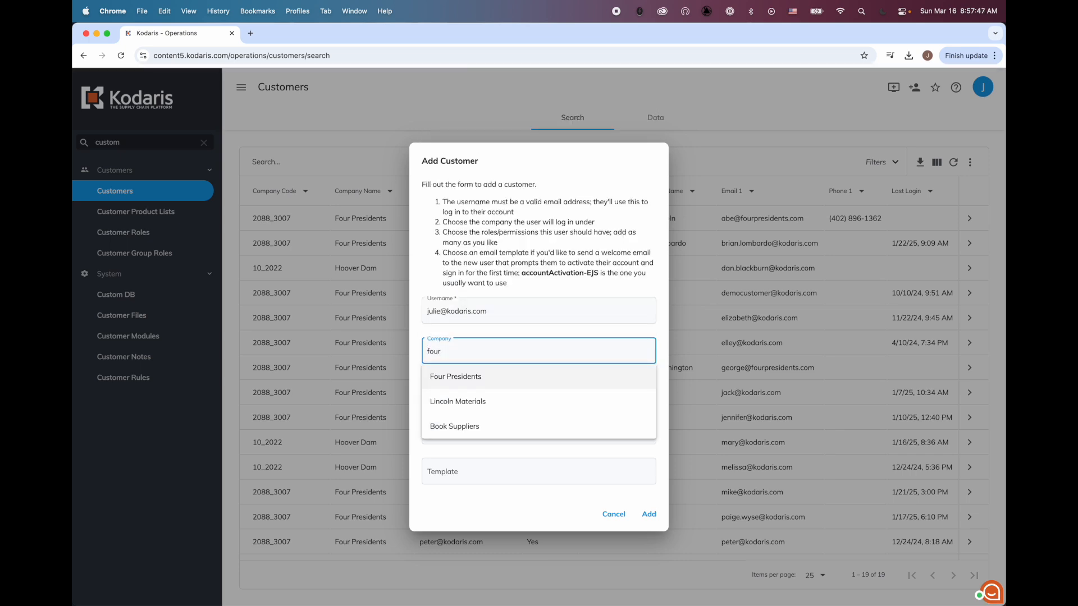
{"action": "left_click", "coordinate": [492, 376]}
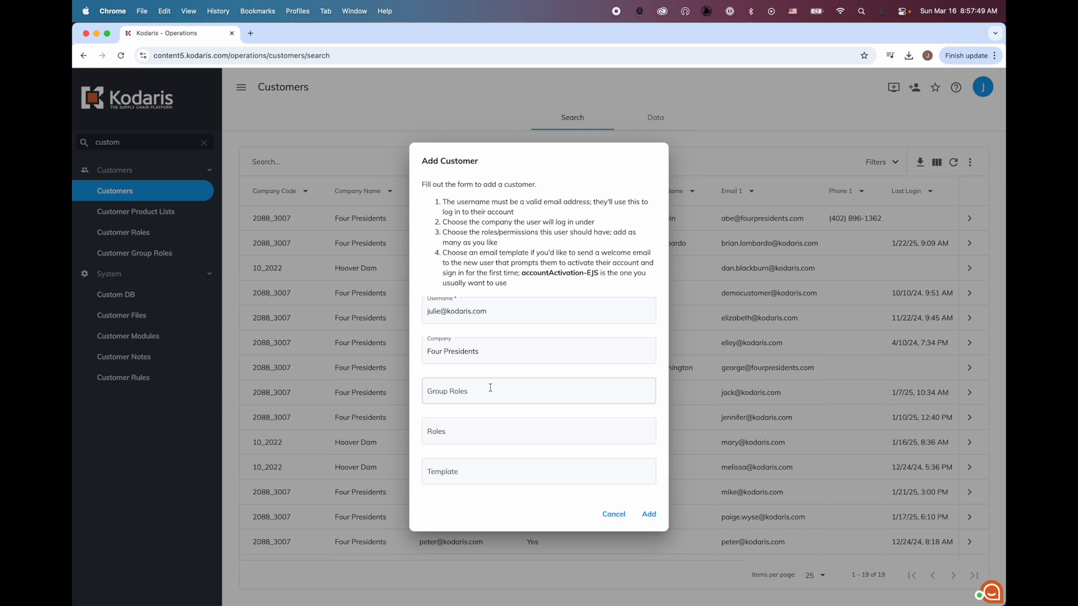
{"action": "left_click", "coordinate": [486, 431]}
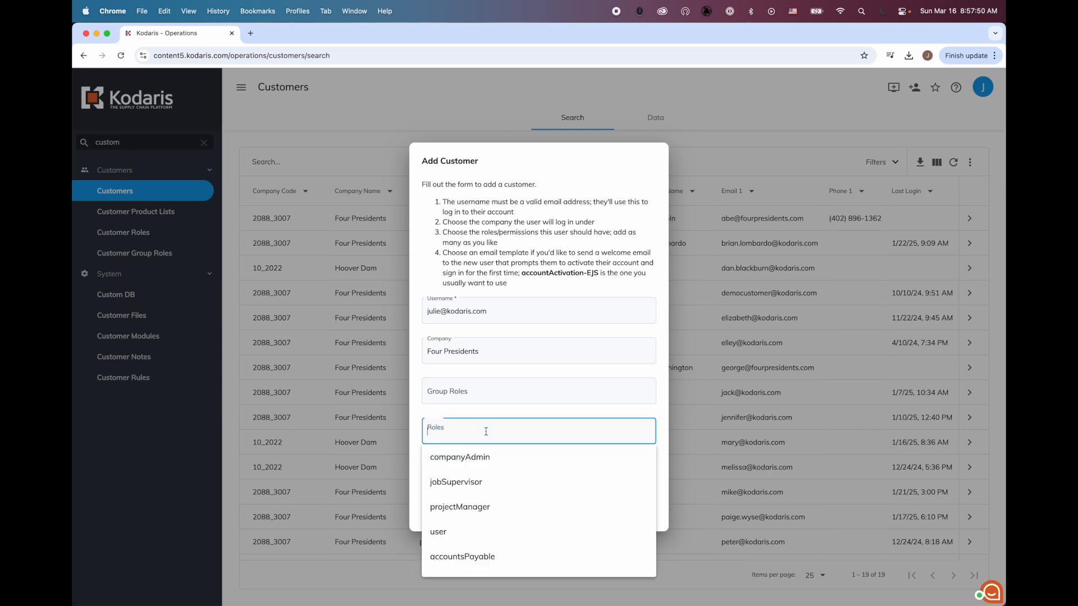
{"action": "left_click", "coordinate": [460, 458]}
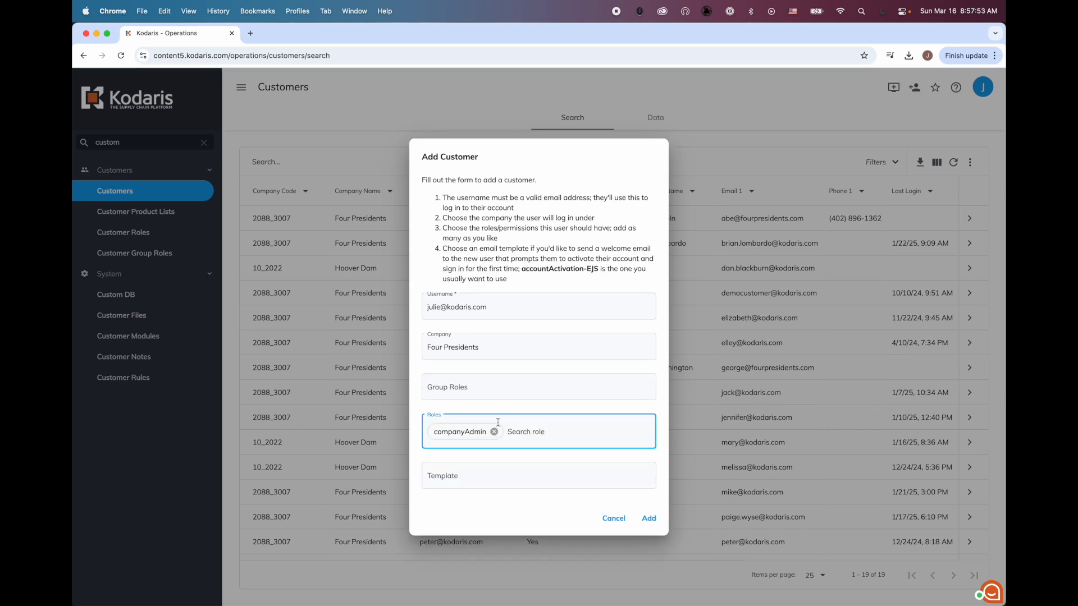
{"action": "left_click", "coordinate": [460, 475]}
{"action": "type", "text": "account"}
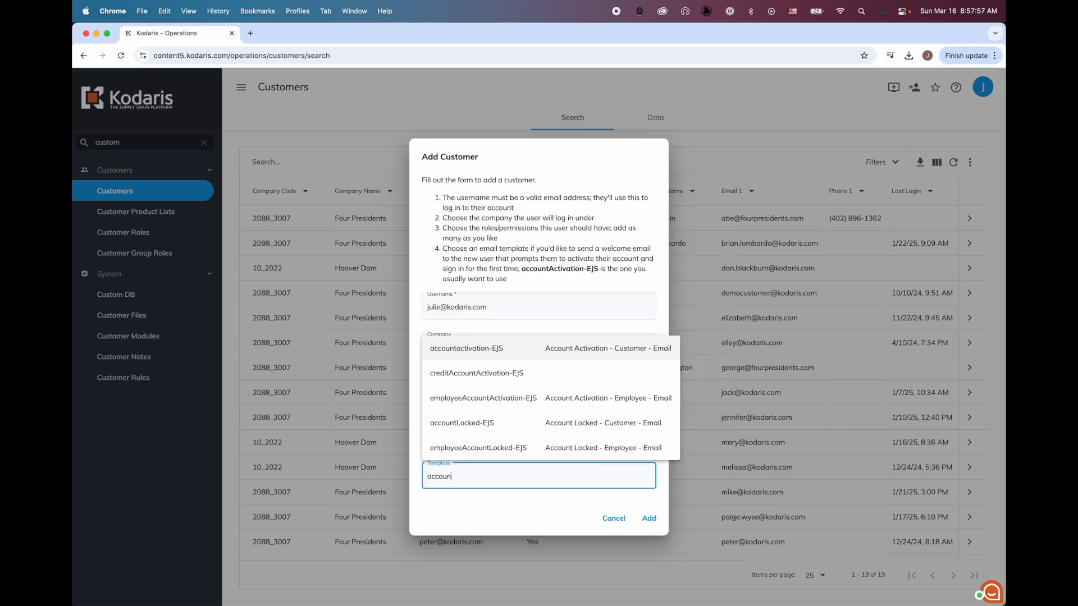
{"action": "left_click", "coordinate": [460, 350]}
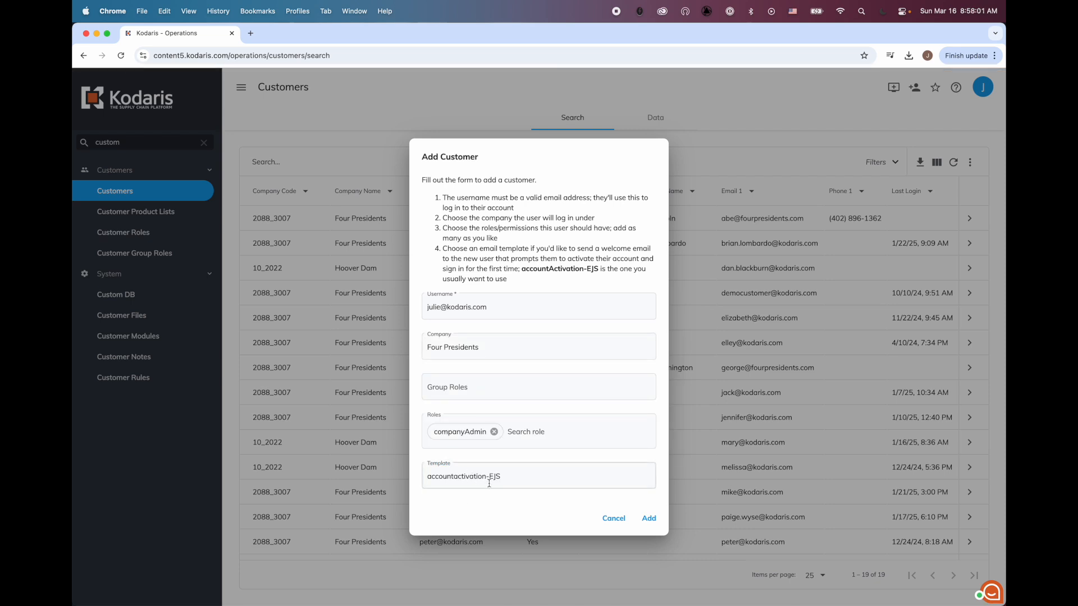
{"action": "left_click", "coordinate": [649, 517]}
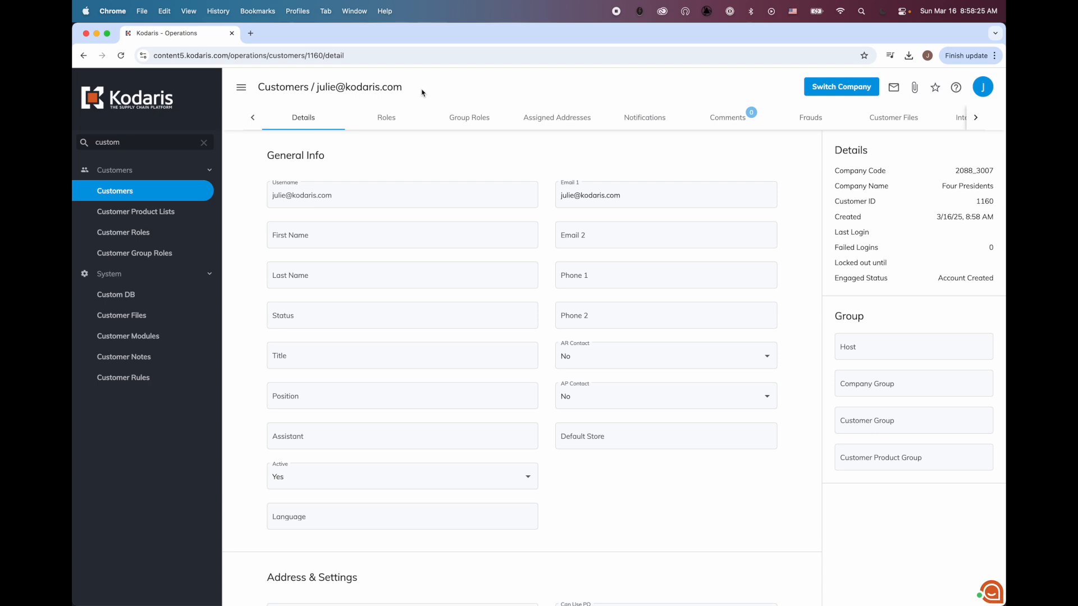
Check the new user's Roles tab to confirm the companyAdmin role is assigned.
{"action": "left_click_drag", "start_coordinate": [413, 89], "coordinate": [315, 84]}
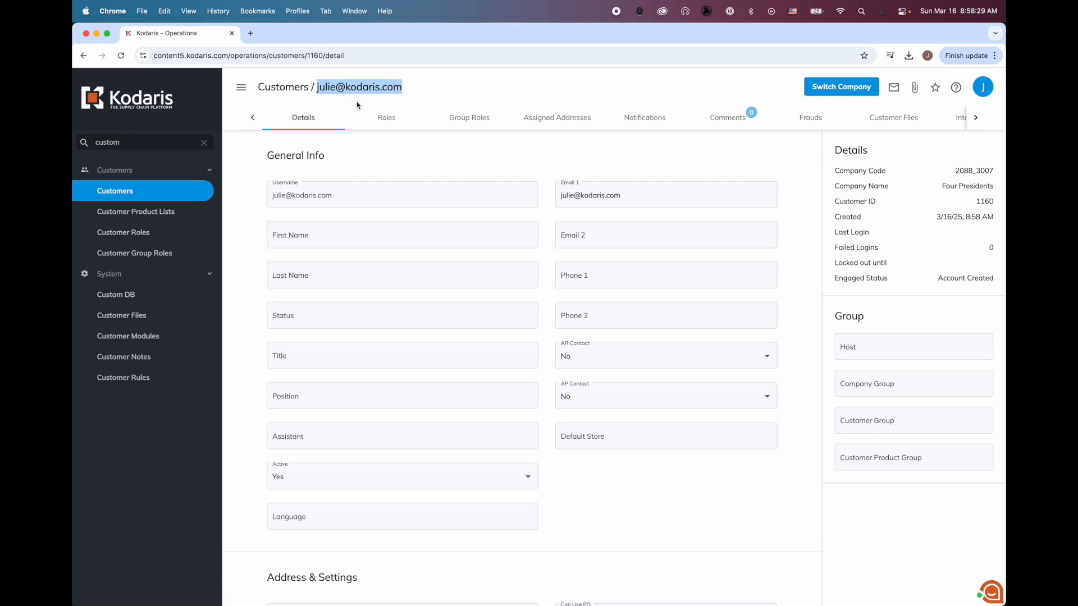
{"action": "left_click", "coordinate": [446, 92]}
{"action": "left_click", "coordinate": [387, 115]}
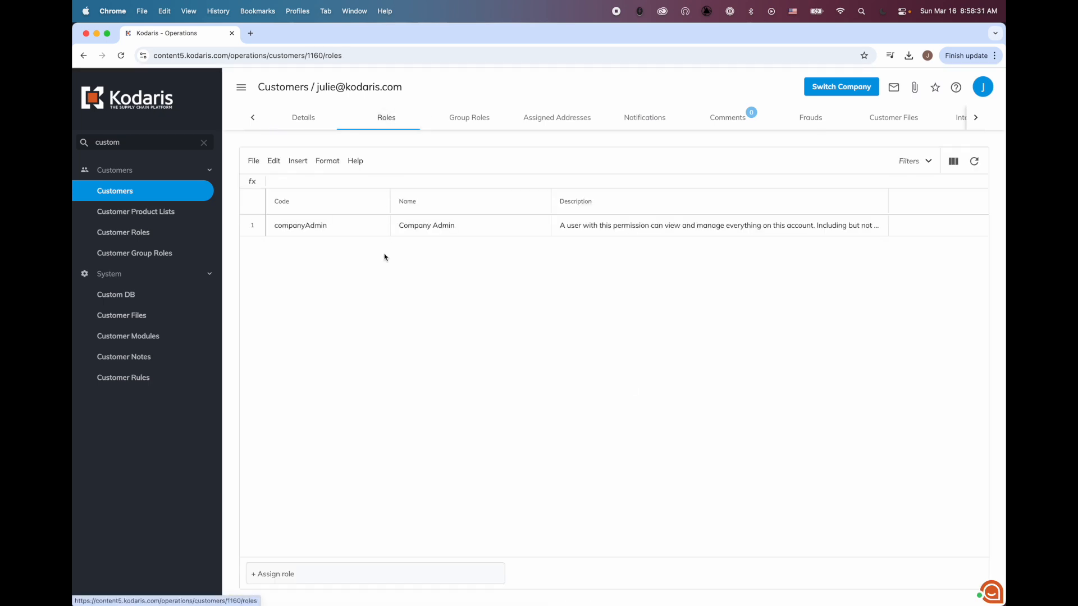
{"action": "left_click", "coordinate": [283, 227]}
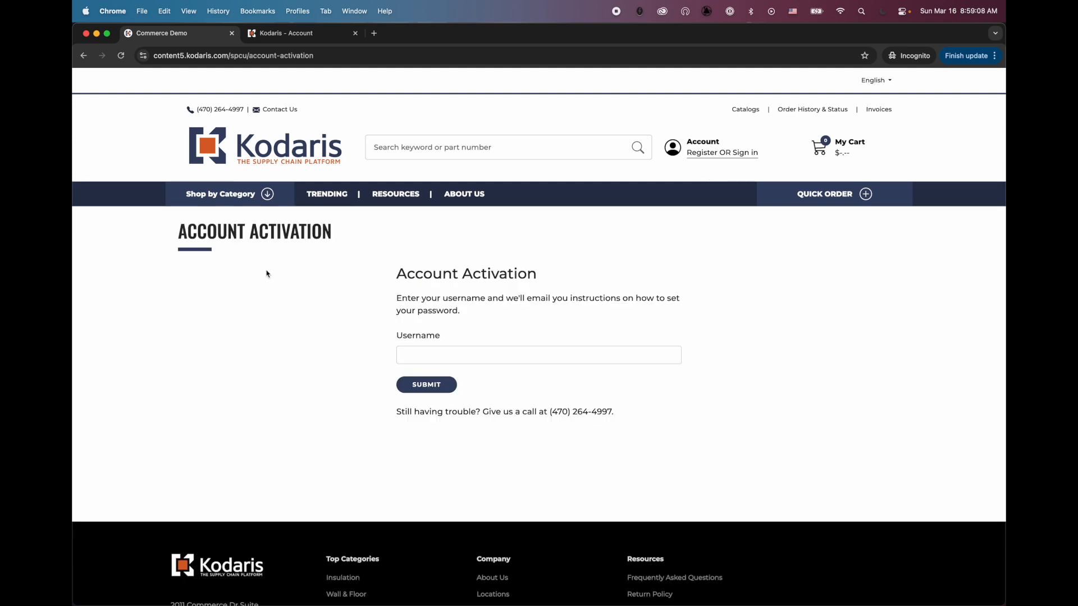
Submit an account activation request for the new user's e-mail username.
{"action": "left_click", "coordinate": [449, 355]}
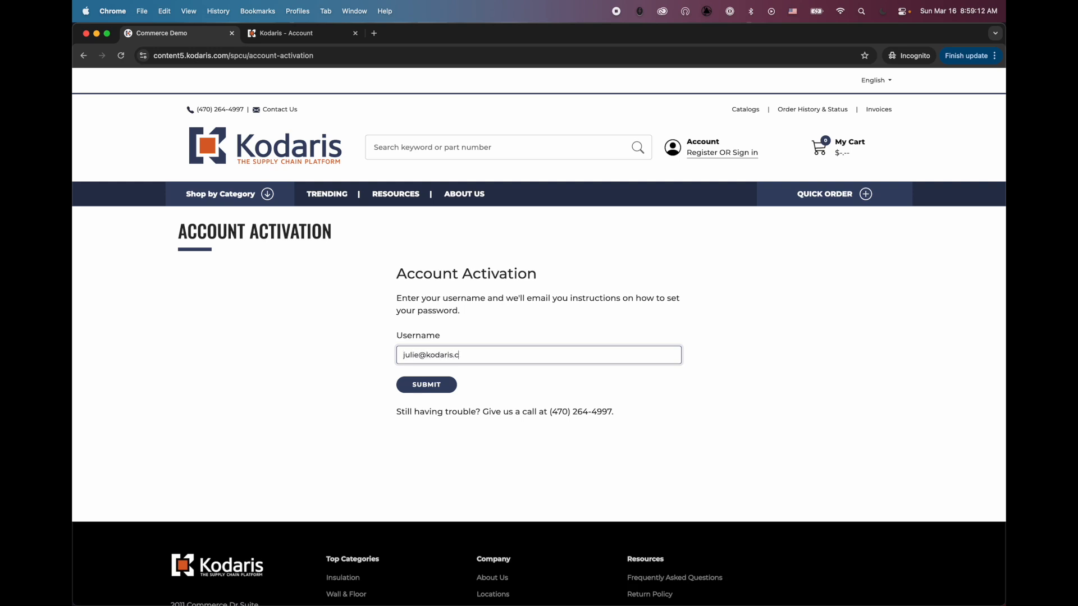
{"action": "left_click", "coordinate": [438, 386]}
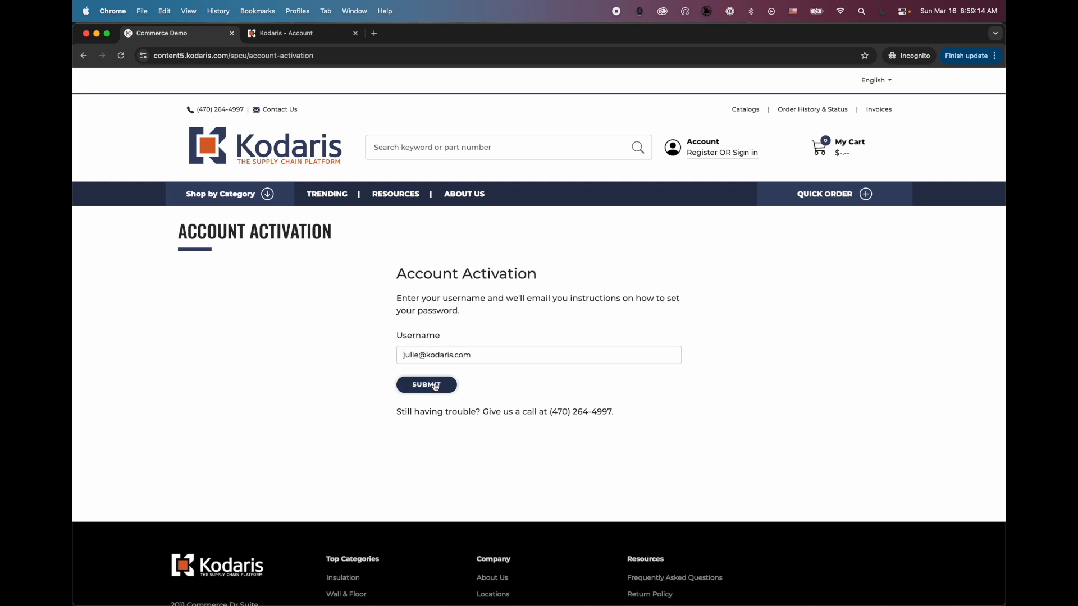
Load the emailed password setup link and begin entering a new password.
{"action": "left_click", "coordinate": [476, 54]}
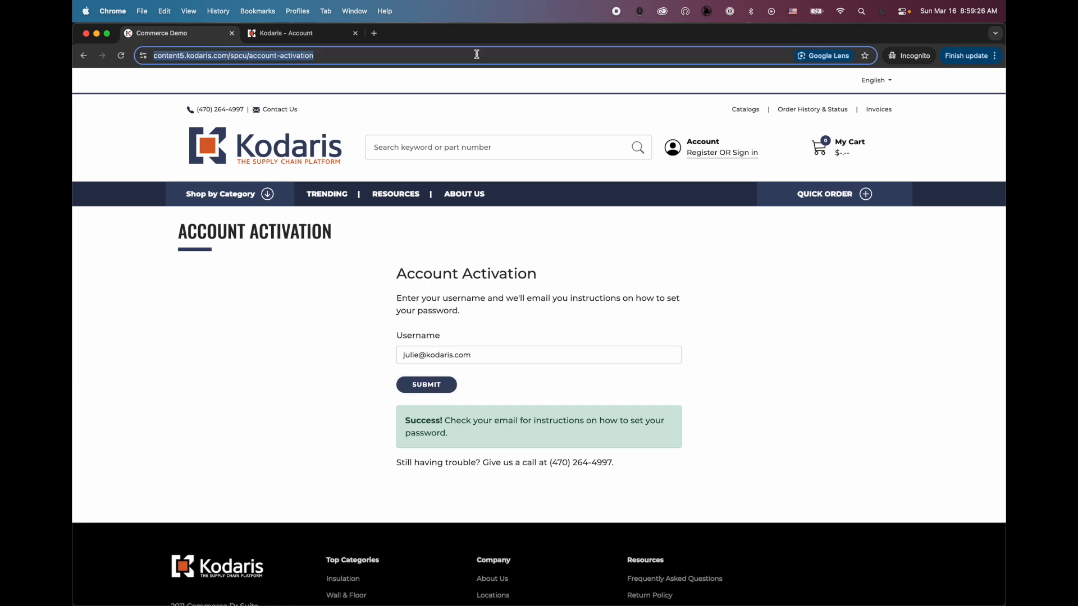
{"action": "key", "text": "super+v"}
{"action": "key", "text": "Return"}
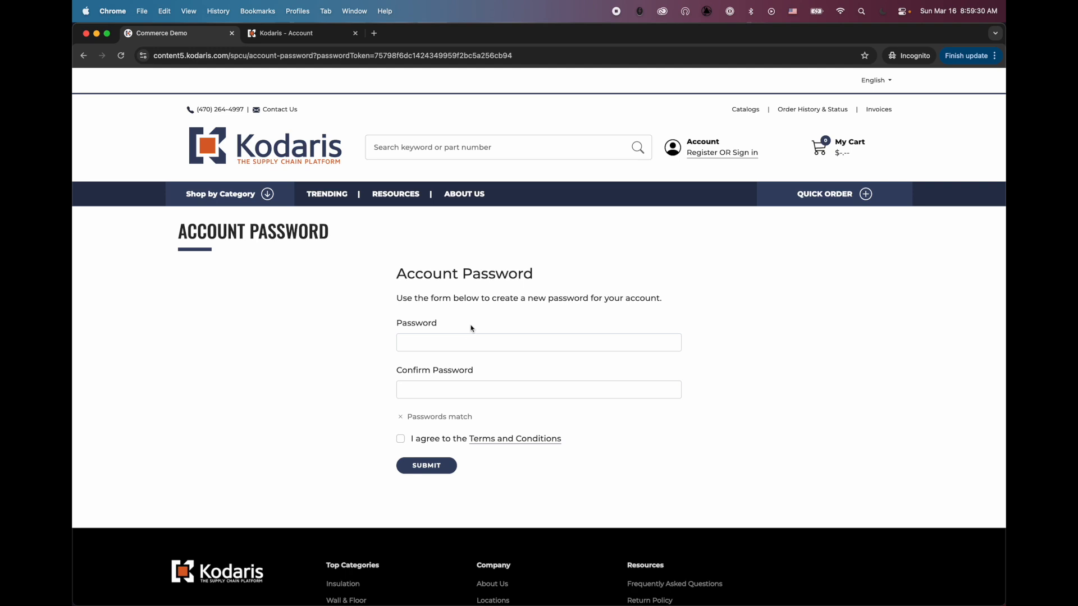
{"action": "left_click", "coordinate": [471, 343]}
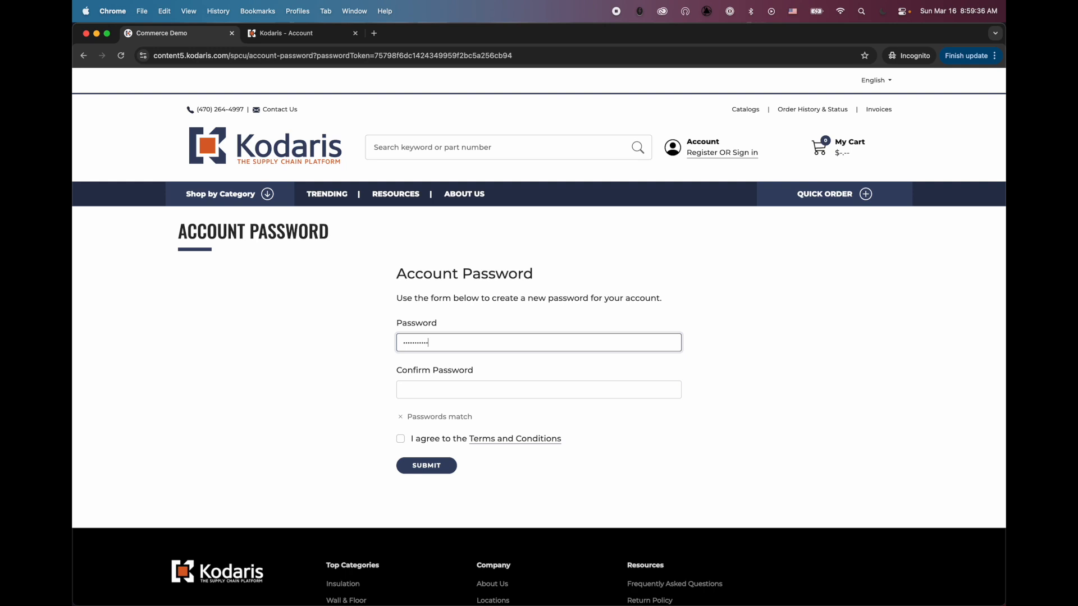
Retype the password to confirm it and tick 'I agree to the Terms and Conditions'.
{"action": "left_click", "coordinate": [539, 389]}
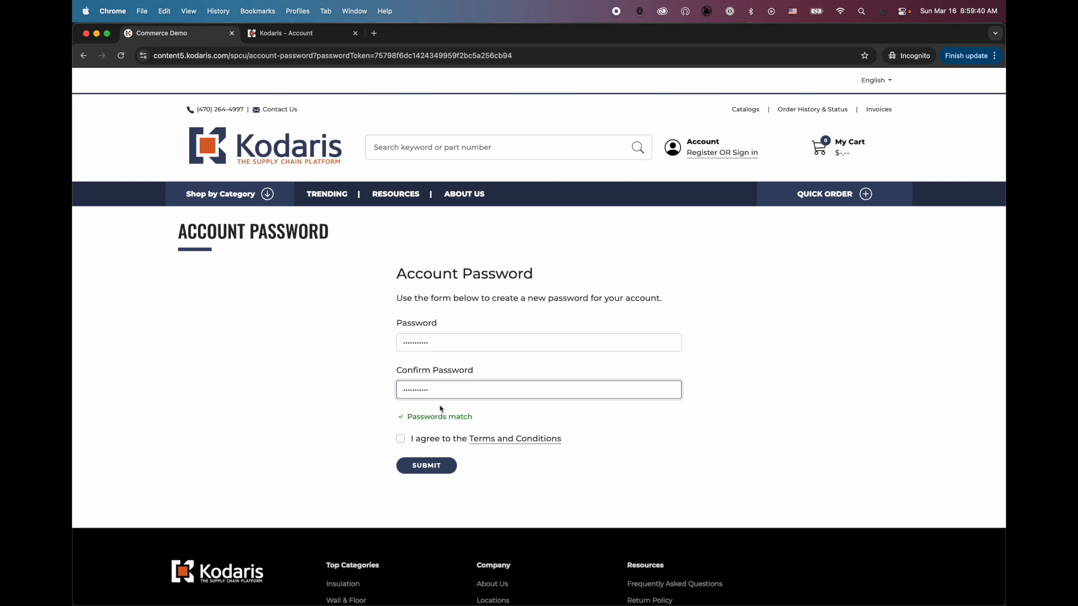
{"action": "left_click", "coordinate": [428, 441]}
{"action": "left_click", "coordinate": [402, 441]}
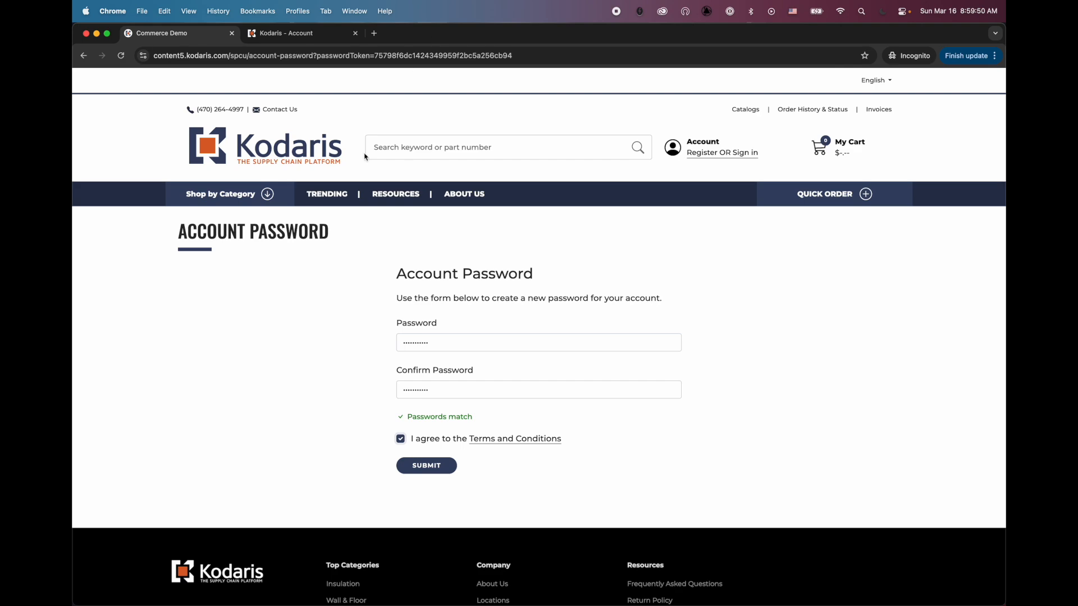
{"action": "key", "text": "ctrl+Up"}
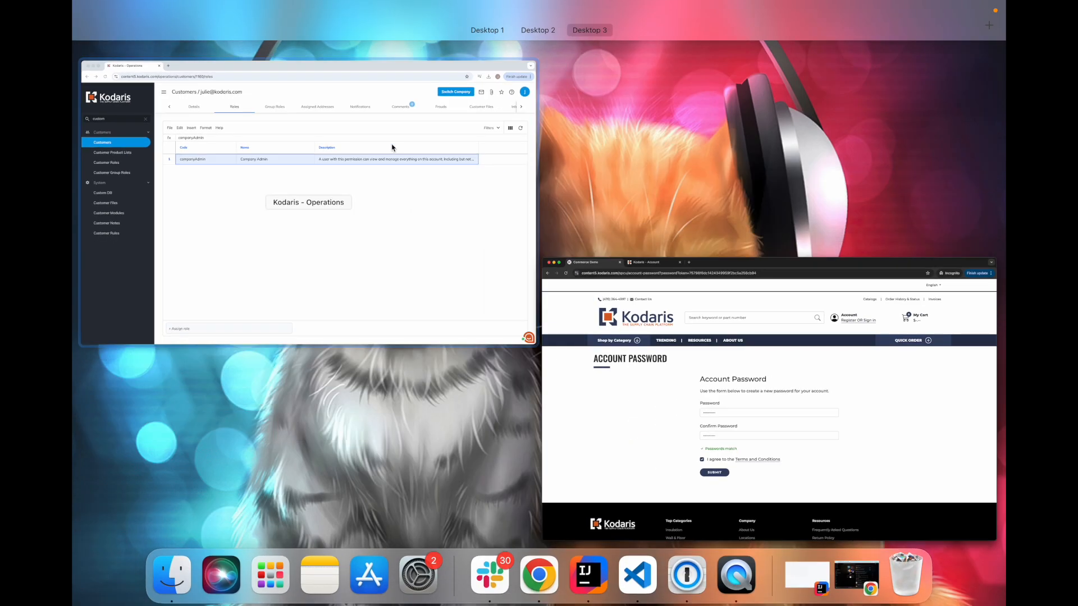
{"action": "left_click", "coordinate": [393, 144]}
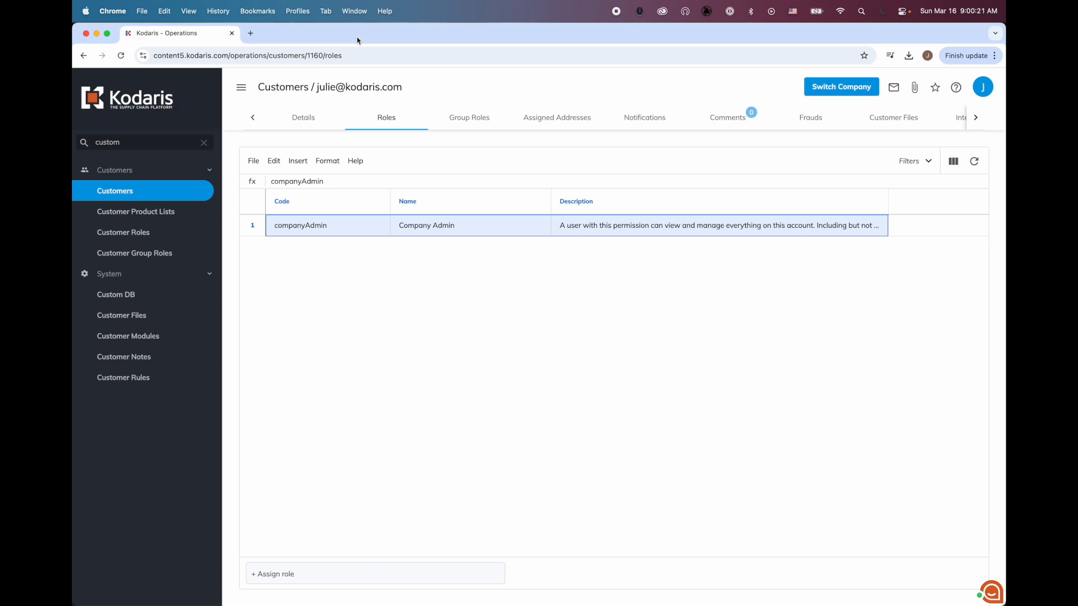
{"action": "key", "text": "ctrl+Up"}
{"action": "left_click", "coordinate": [397, 125]}
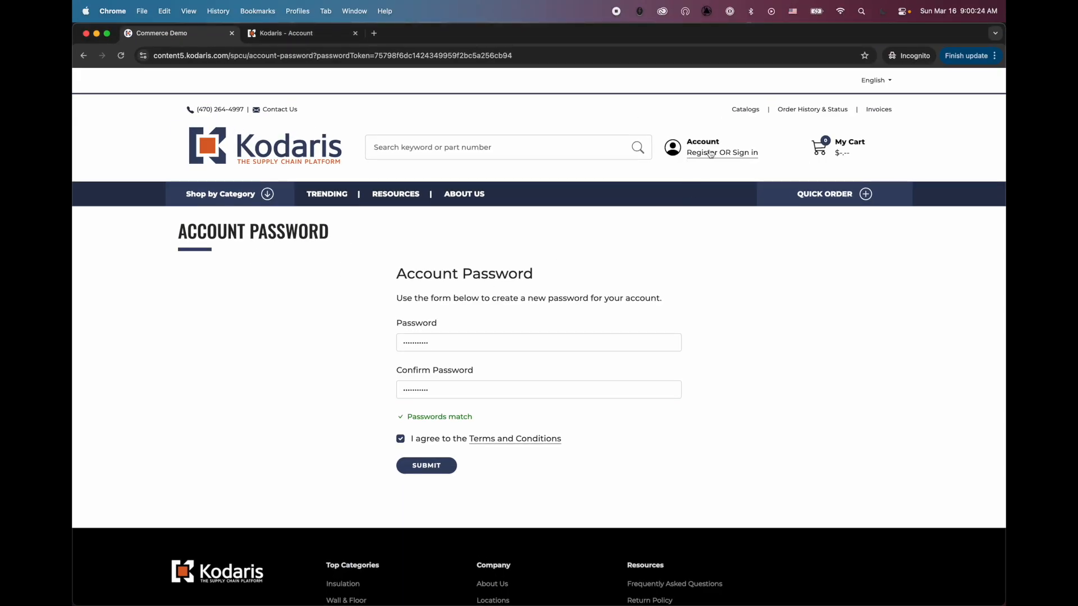
Save the new password, then sign in to the storefront with the new user's e-mail and password.
{"action": "left_click", "coordinate": [429, 465]}
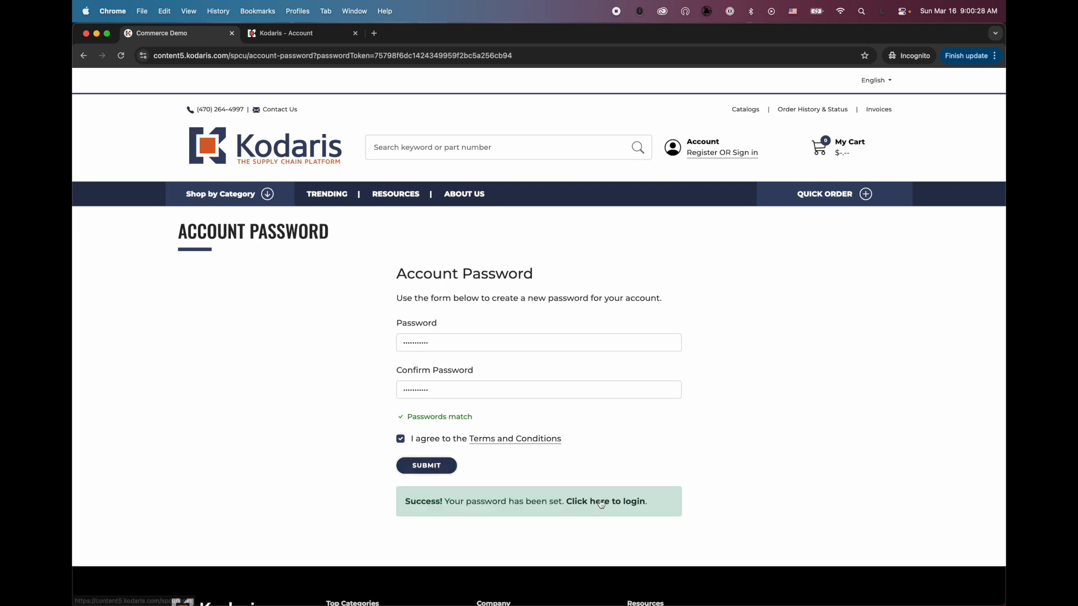
{"action": "left_click", "coordinate": [601, 503]}
{"action": "left_click", "coordinate": [517, 335]}
{"action": "key", "text": "Tab"}
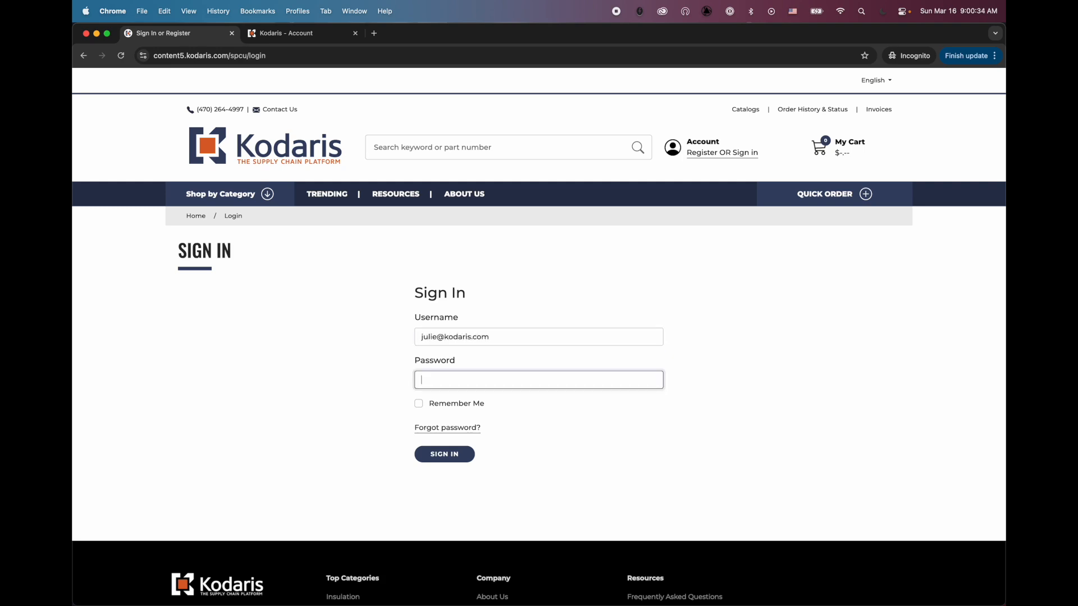
{"action": "key", "text": "Return"}
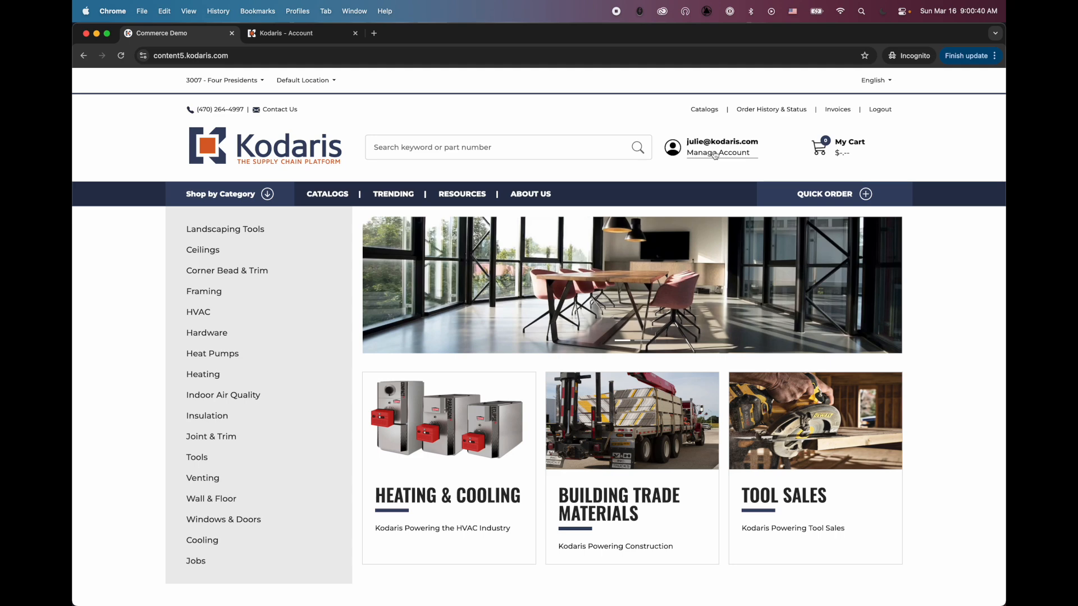
Open Manage Account to view the Four Presidents Orders page listing 158 orders.
{"action": "left_click", "coordinate": [712, 157]}
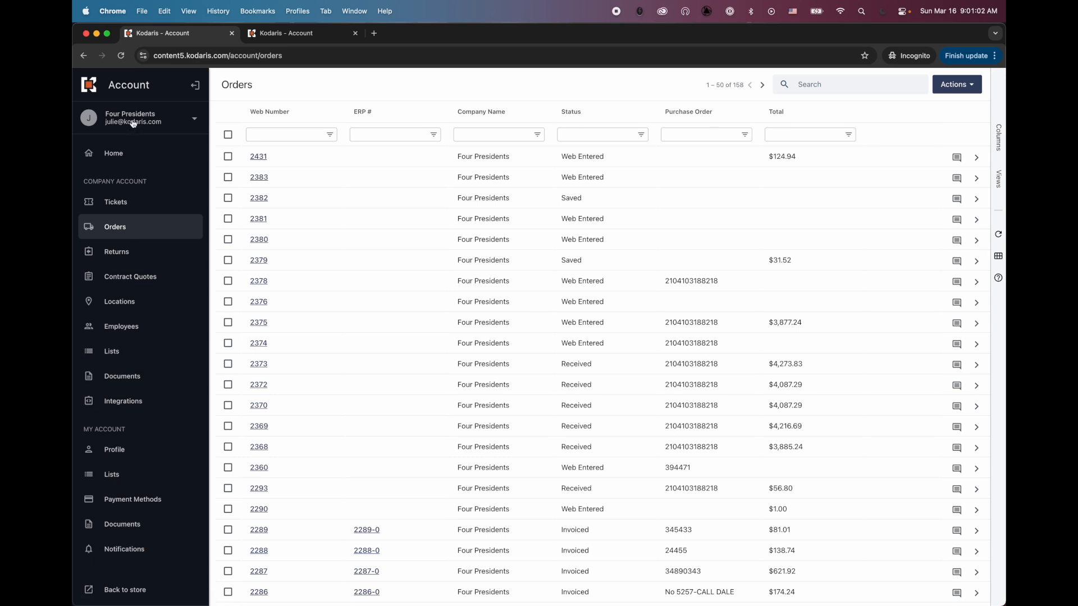
On the Profile page, drop an initial English search and set Language to French (Canada).
{"action": "left_click", "coordinate": [116, 451]}
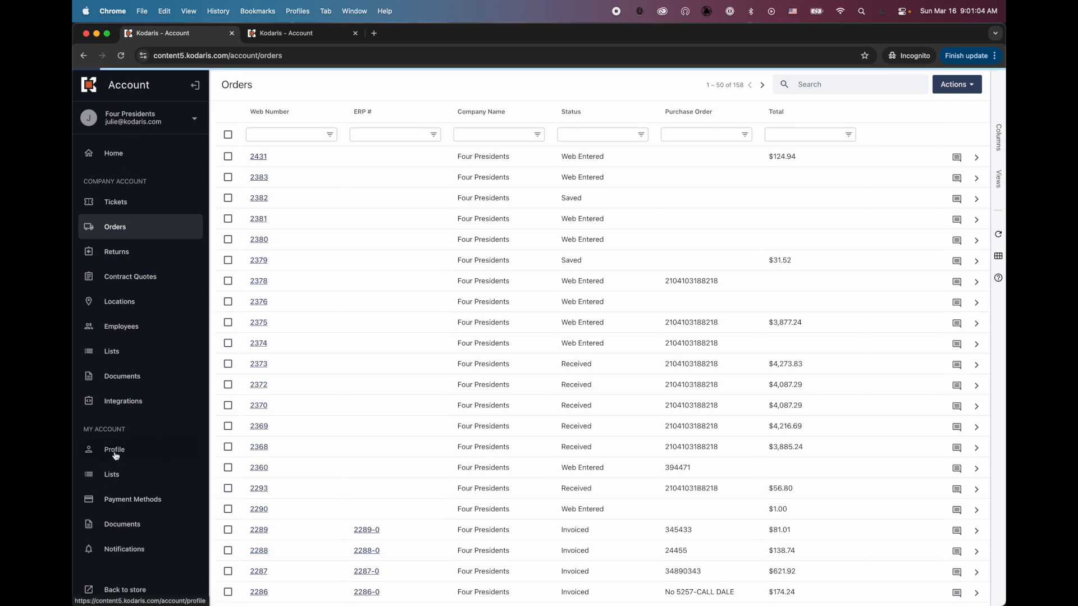
{"action": "scroll", "coordinate": [353, 204], "scroll_direction": "down", "scroll_amount": 10}
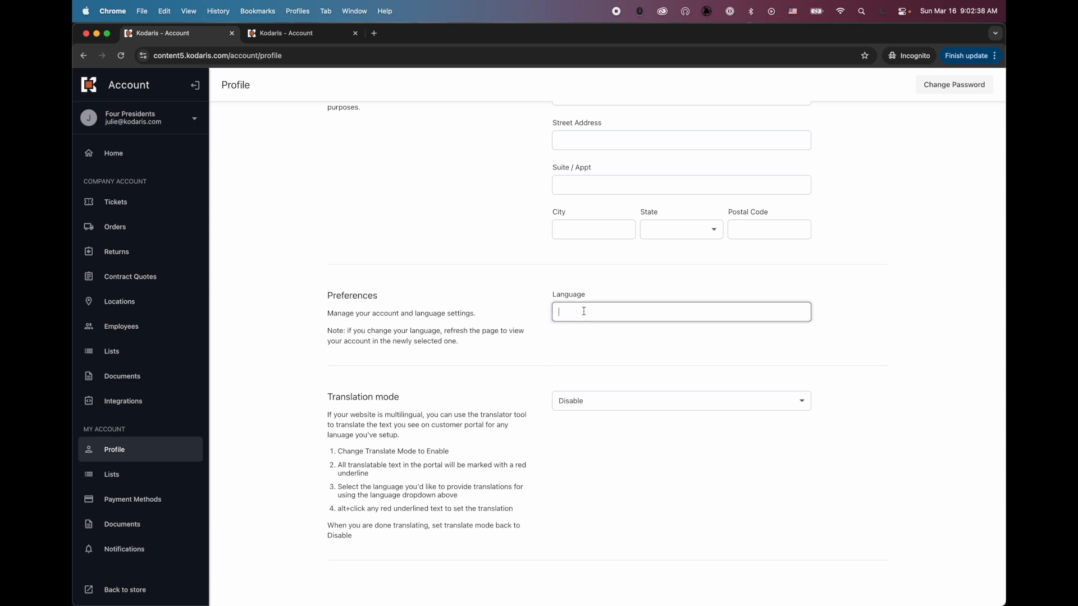
{"action": "type", "text": "En"}
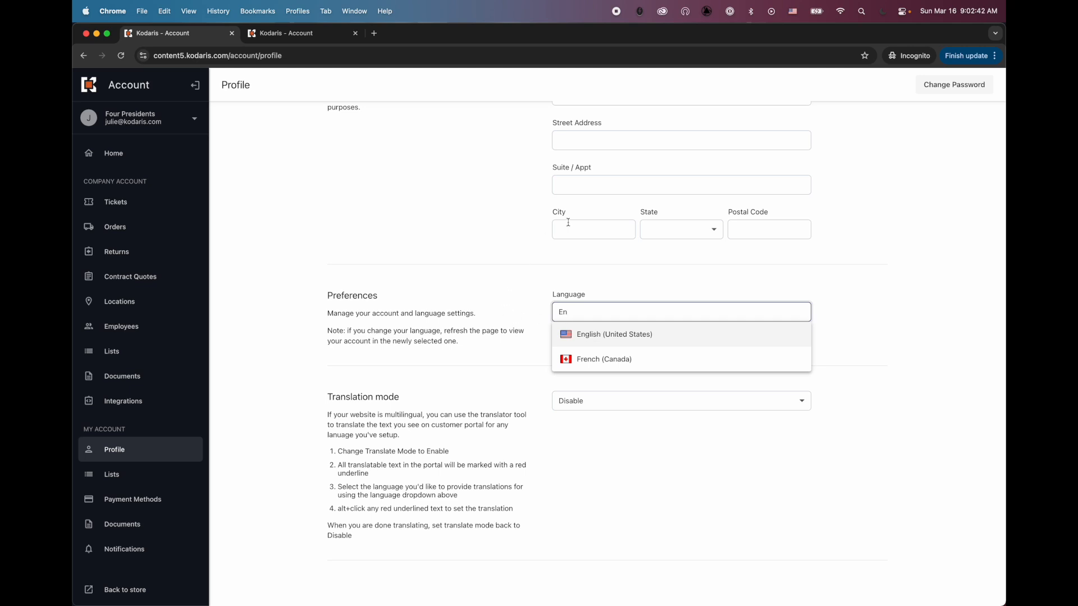
{"action": "left_click", "coordinate": [435, 358]}
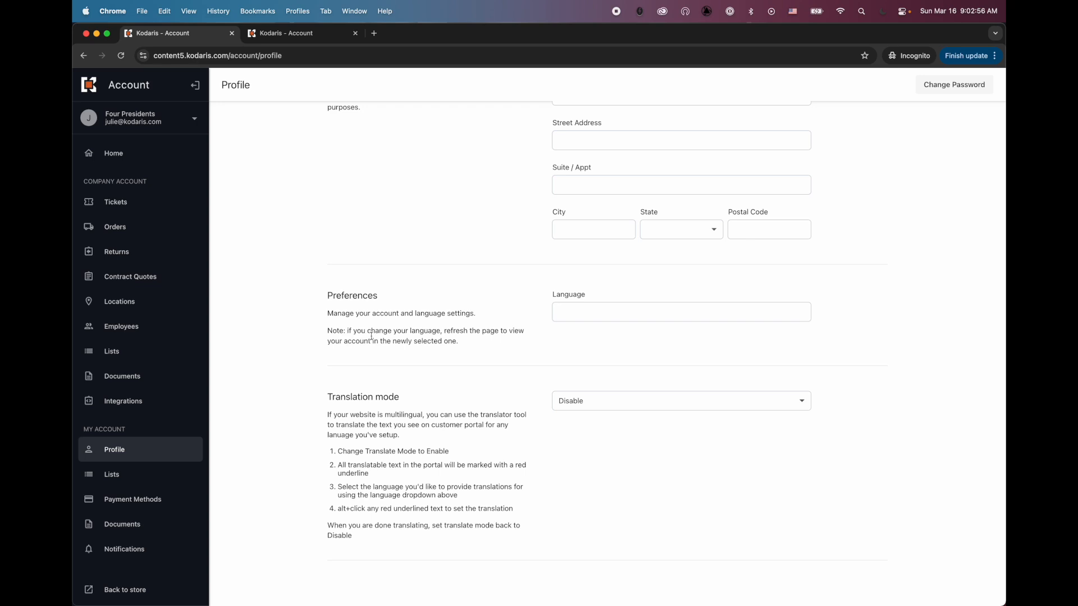
{"action": "left_click", "coordinate": [563, 312]}
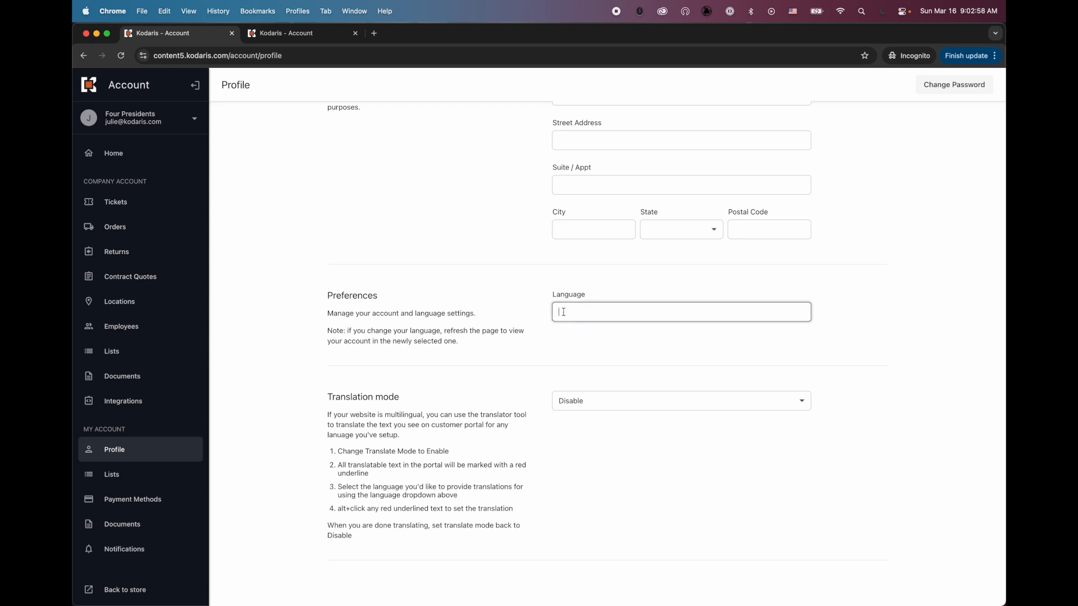
{"action": "type", "text": "fre"}
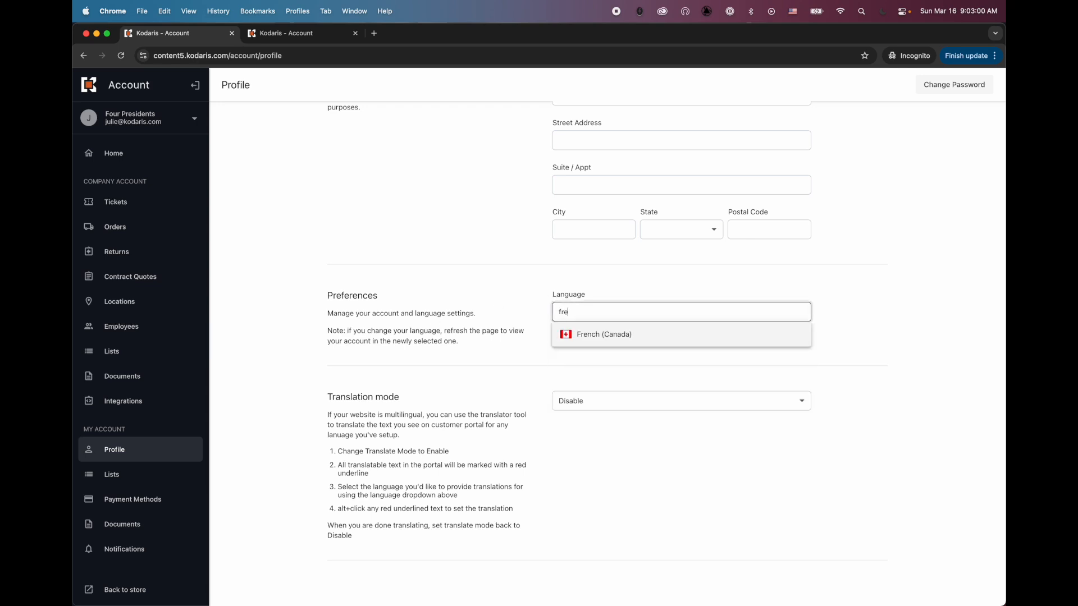
{"action": "left_click", "coordinate": [590, 335]}
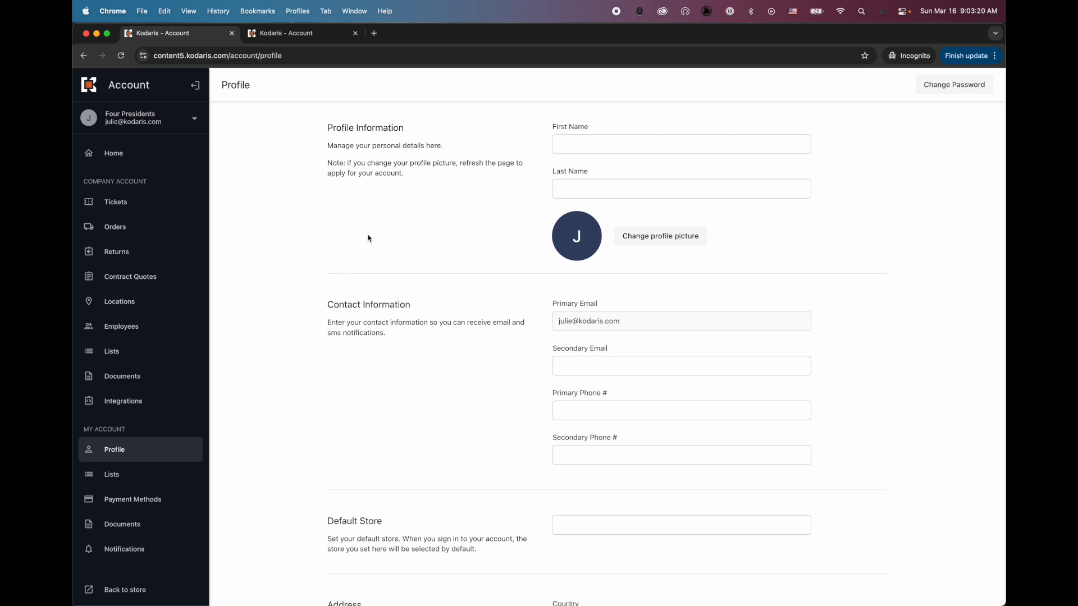
{"action": "scroll", "coordinate": [368, 239], "scroll_direction": "down", "scroll_amount": 10}
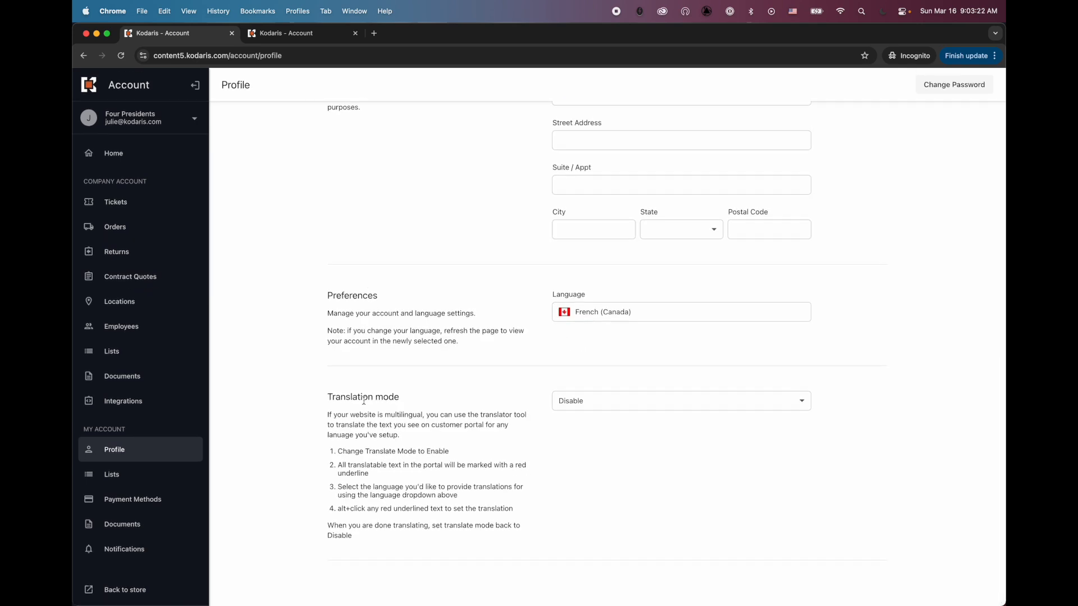
Set the profile's Translation mode to Enable.
{"action": "left_click", "coordinate": [593, 405]}
{"action": "left_click", "coordinate": [603, 382]}
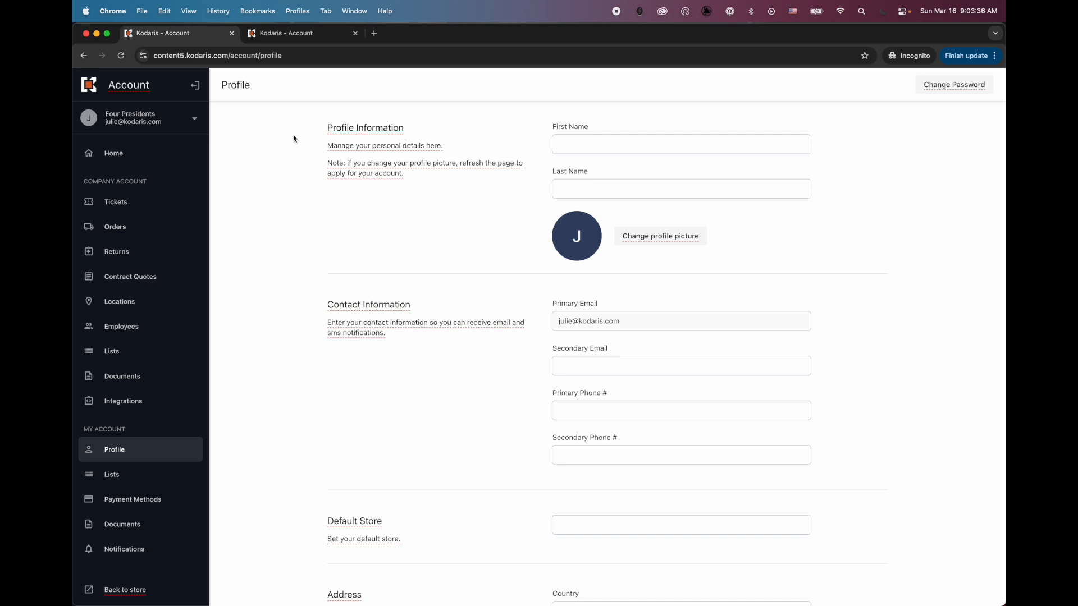
Translate the Profile Information heading to 'Informations sur le profil', then go to Orders.
{"action": "left_click", "coordinate": [369, 130]}
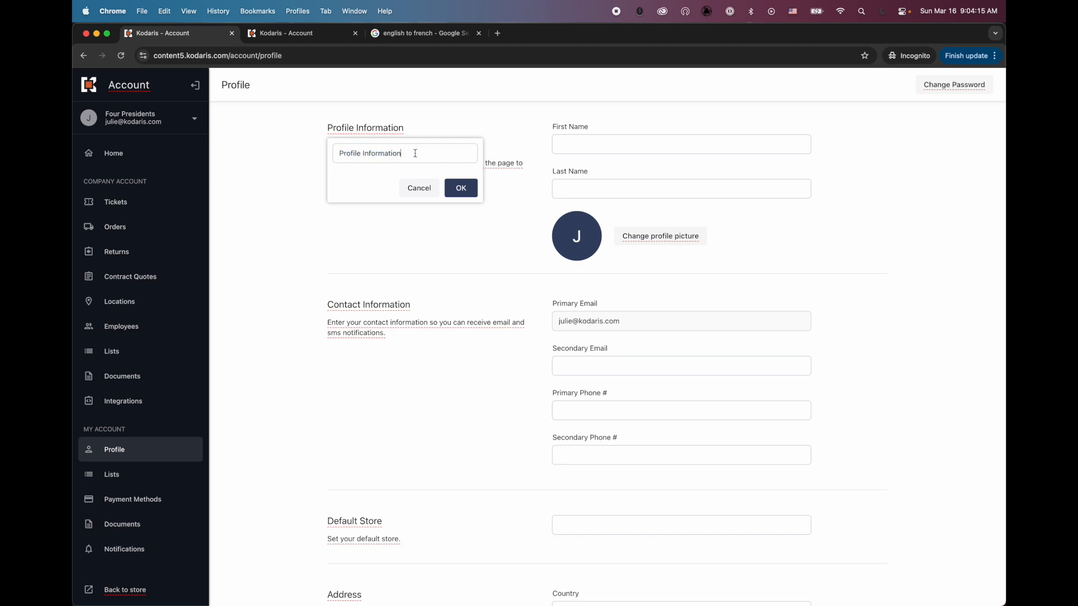
{"action": "key", "text": "alt+shift+Left"}
{"action": "key", "text": "alt+shift+Left"}
{"action": "type", "text": "Informations sur le profil"}
{"action": "left_click", "coordinate": [465, 192]}
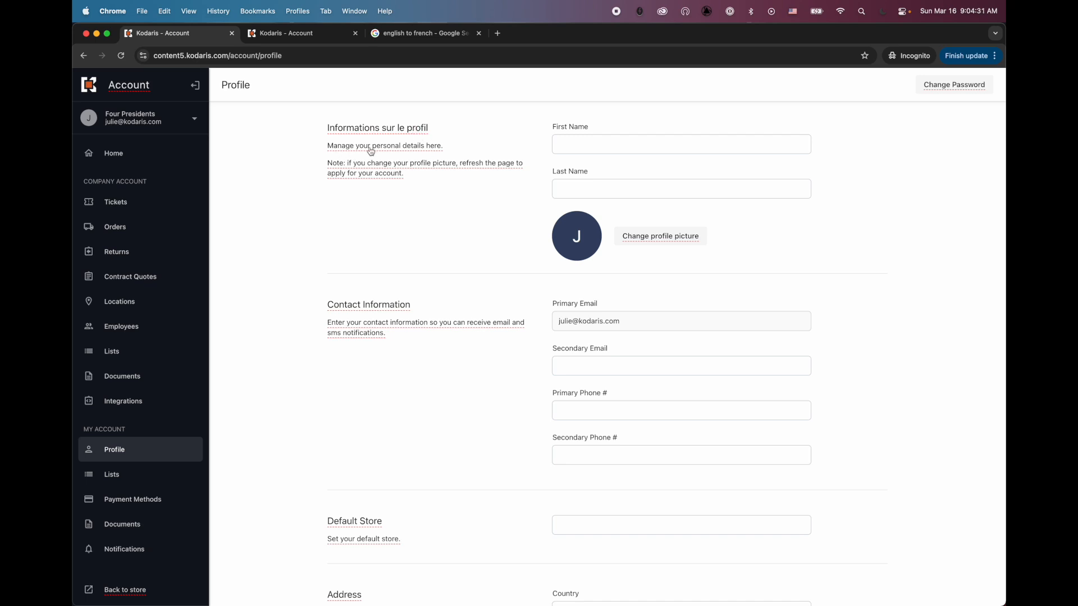
{"action": "scroll", "coordinate": [368, 151], "scroll_direction": "down", "scroll_amount": 5}
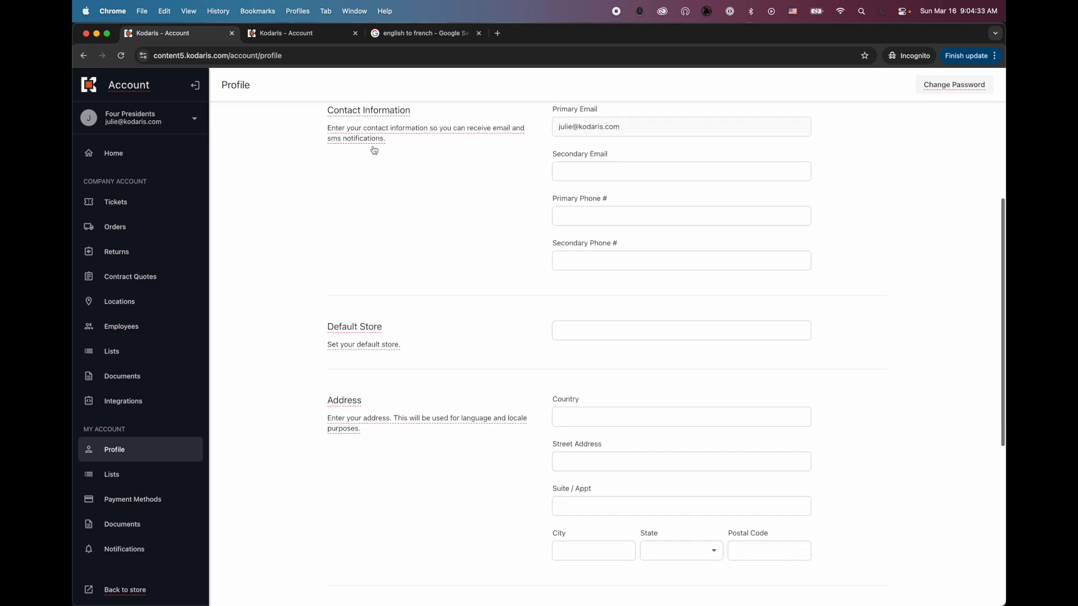
{"action": "left_click", "coordinate": [105, 227]}
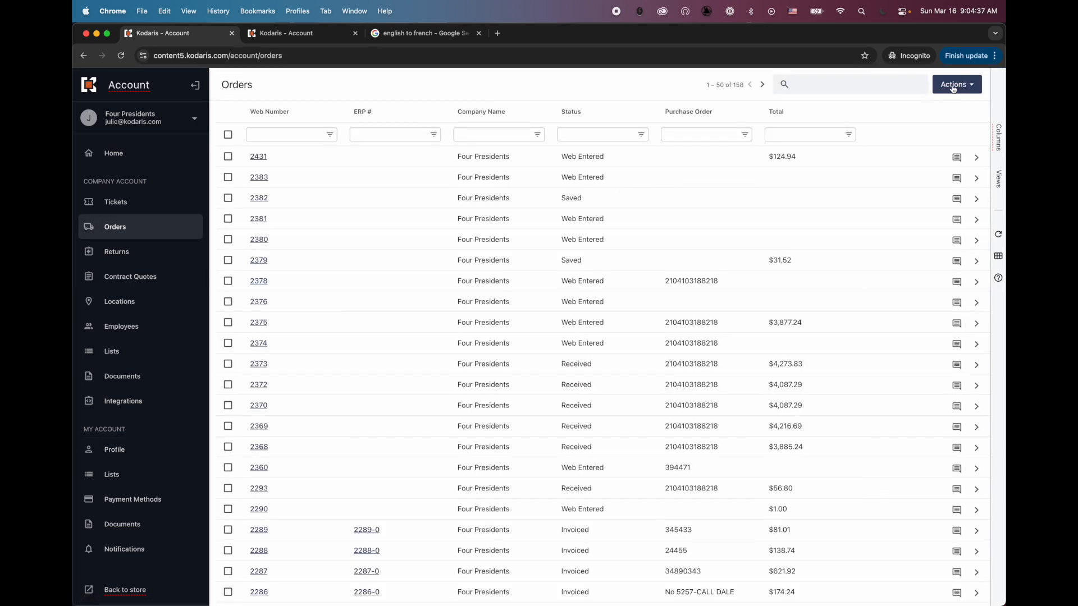
Open order 2431 and save 'Ajouter' as the translation of its Add List label.
{"action": "left_click", "coordinate": [977, 158]}
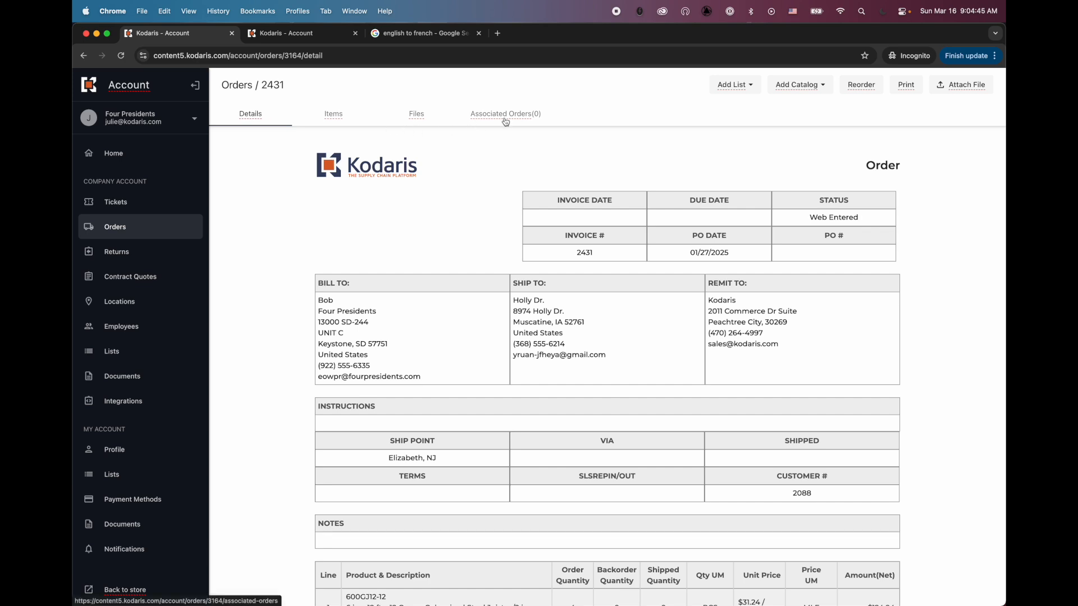
{"action": "left_click", "coordinate": [735, 86]}
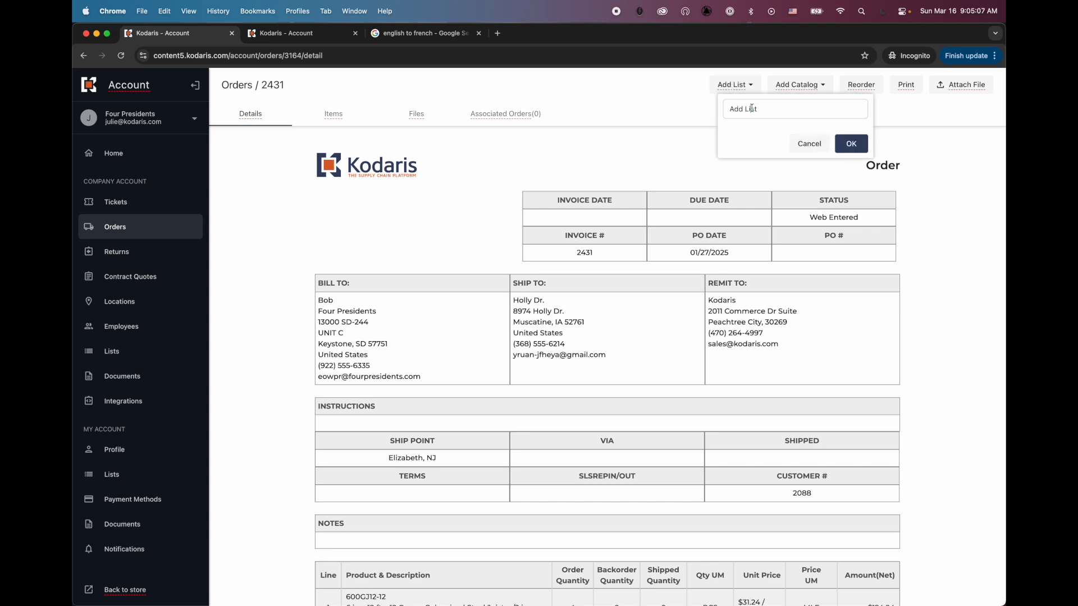
{"action": "type", "text": "Ajouter"}
{"action": "left_click", "coordinate": [850, 143]}
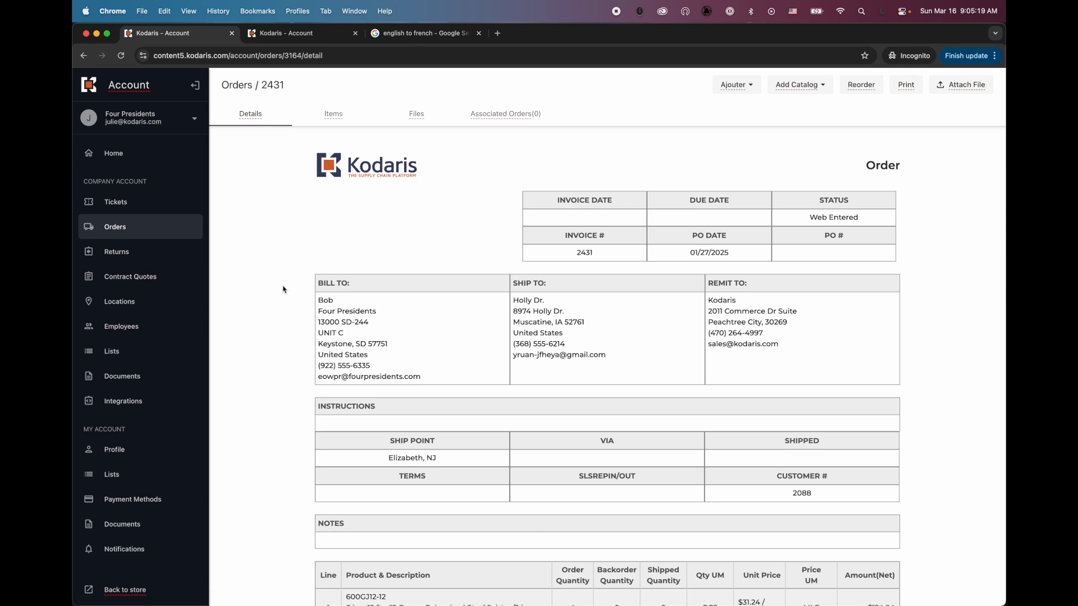
Back on the Profile page, set Translation mode to Disable and select the French (Canada) language value.
{"action": "left_click", "coordinate": [115, 450]}
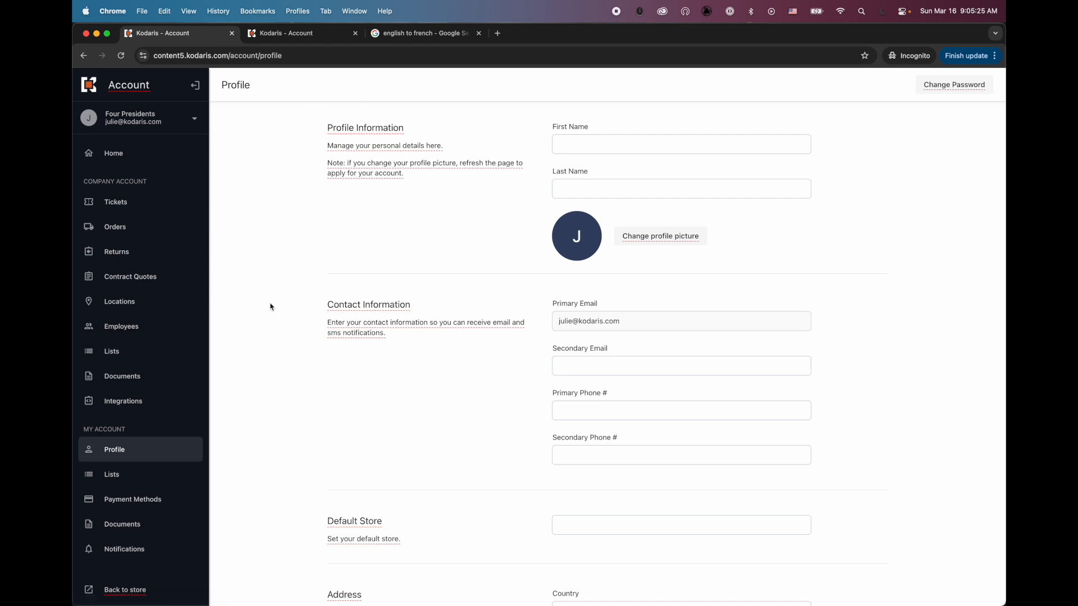
{"action": "scroll", "coordinate": [291, 275], "scroll_direction": "down", "scroll_amount": 10}
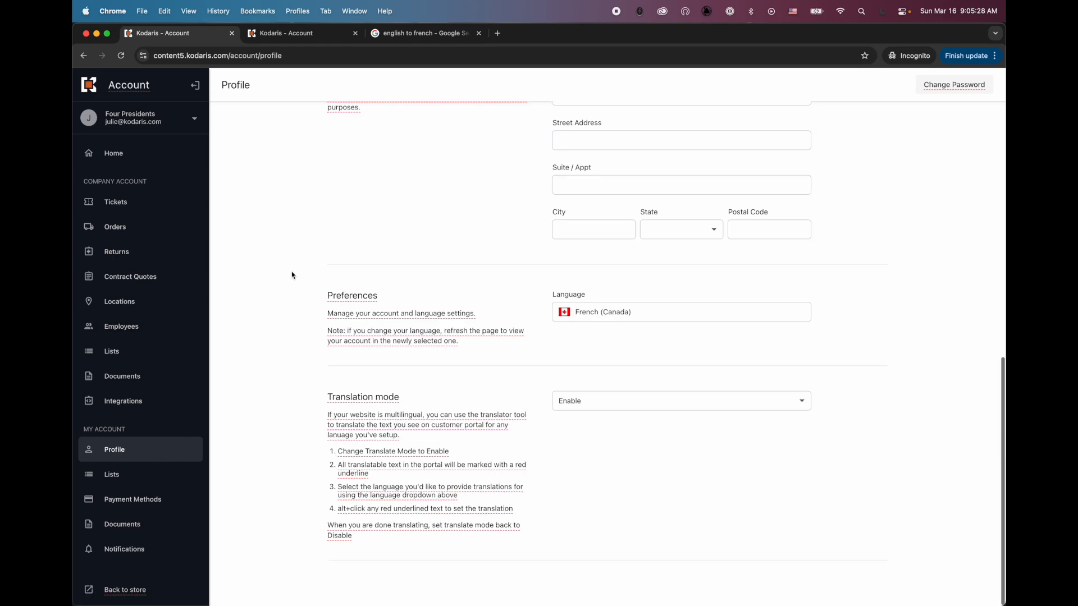
{"action": "left_click", "coordinate": [574, 401]}
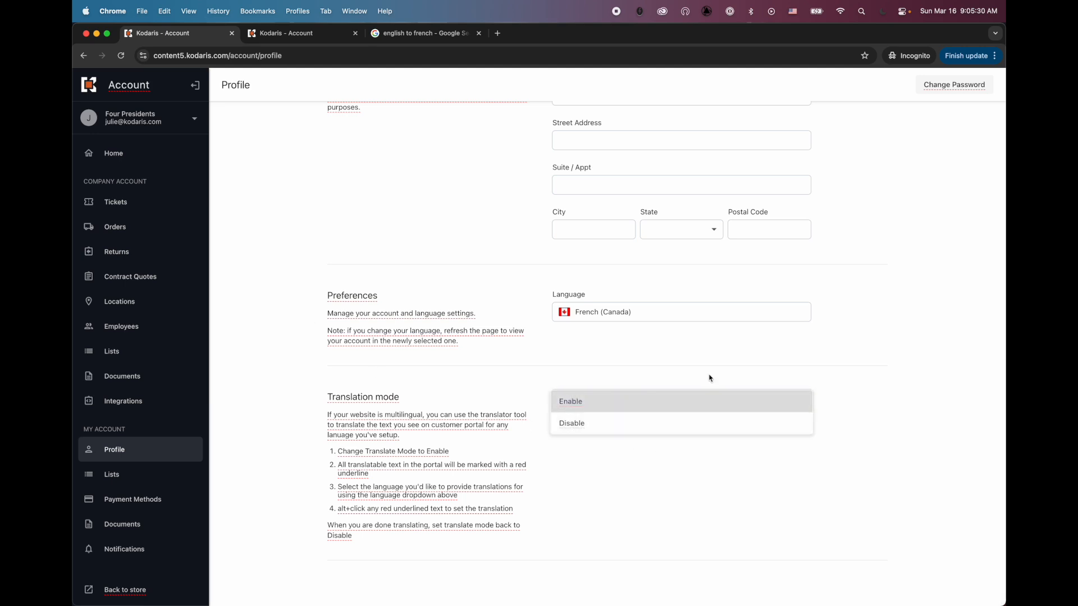
{"action": "left_click", "coordinate": [573, 428]}
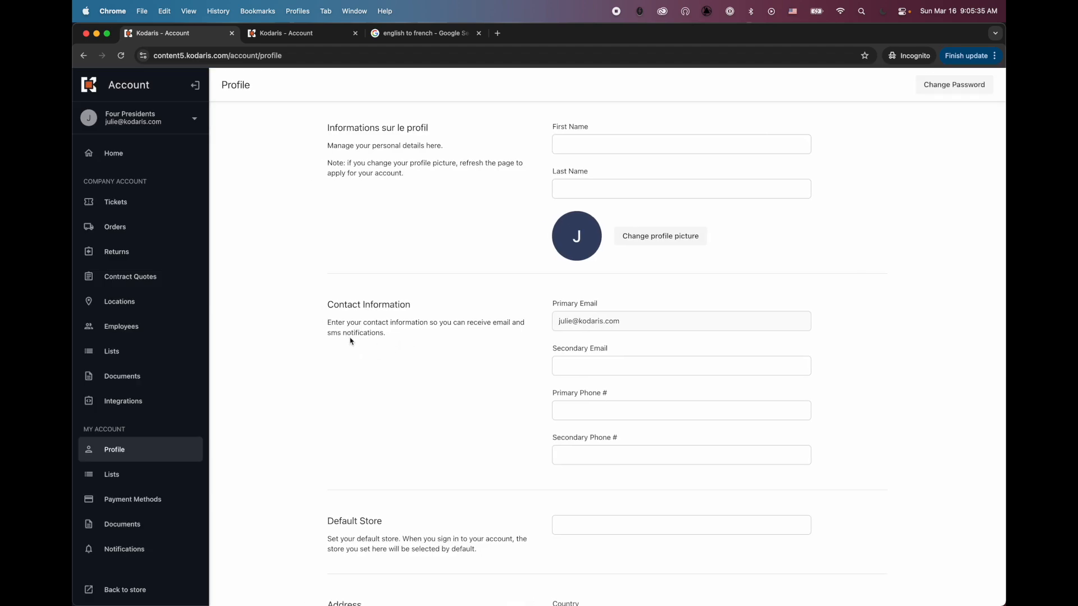
{"action": "scroll", "coordinate": [350, 340], "scroll_direction": "down", "scroll_amount": 10}
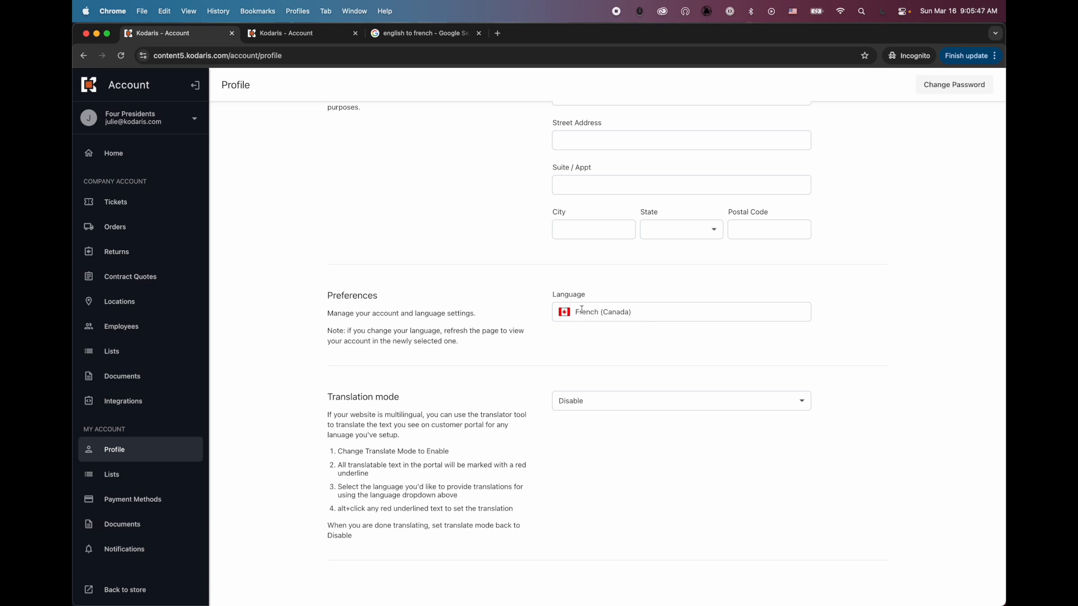
{"action": "left_click_drag", "start_coordinate": [582, 310], "coordinate": [632, 311]}
Replace French (Canada) with Ukrainian as the profile Language and review the Ukrainian-labelled page.
{"action": "key", "text": "BackSpace"}
{"action": "type", "text": "Uk"}
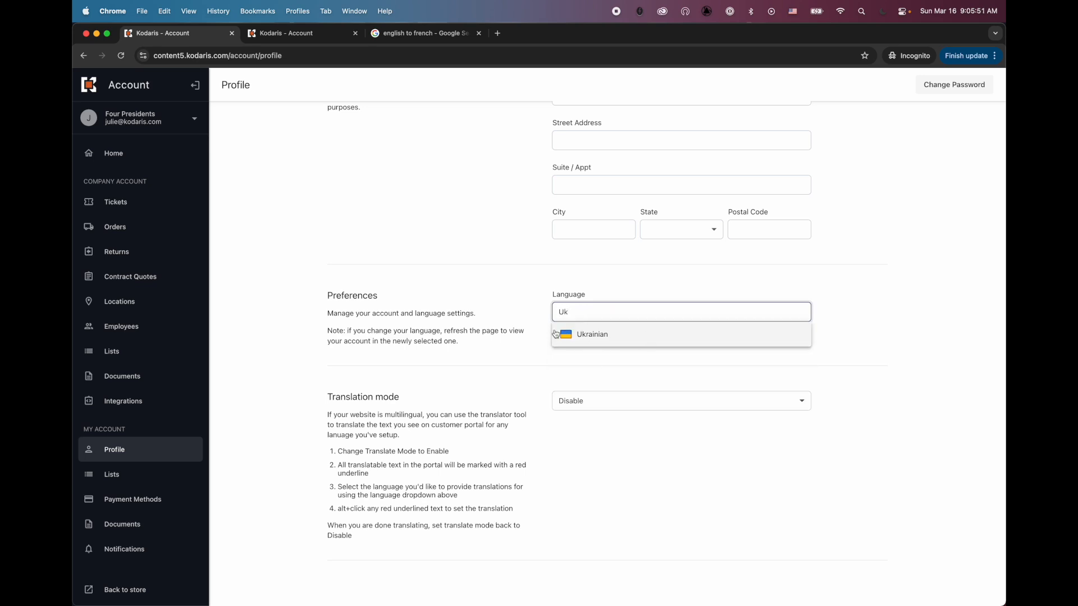
{"action": "left_click", "coordinate": [597, 333]}
{"action": "key", "text": "super+r"}
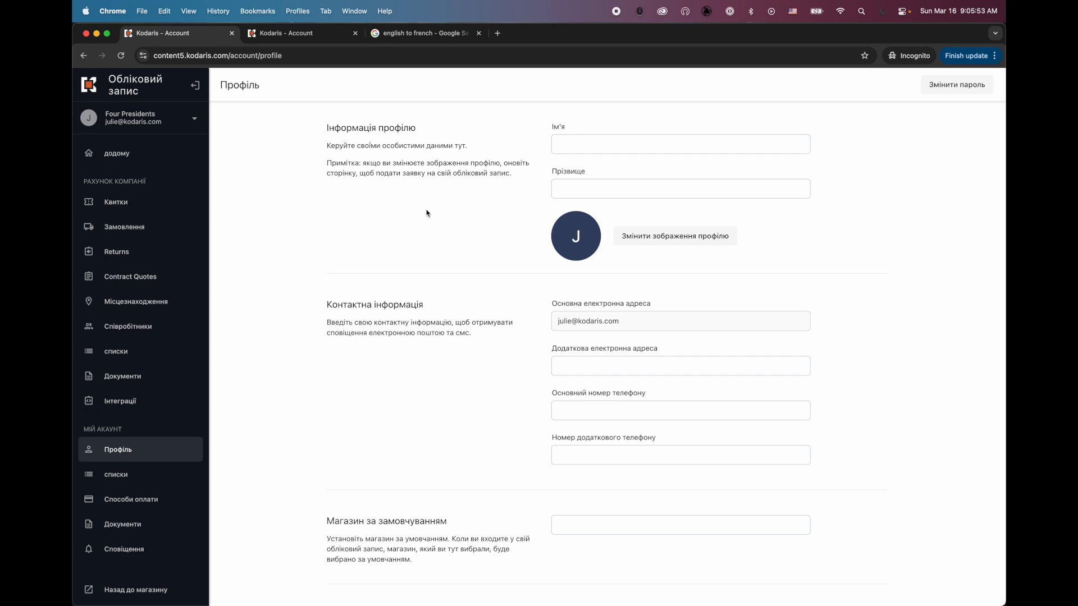
{"action": "scroll", "coordinate": [329, 243], "scroll_direction": "down", "scroll_amount": 1}
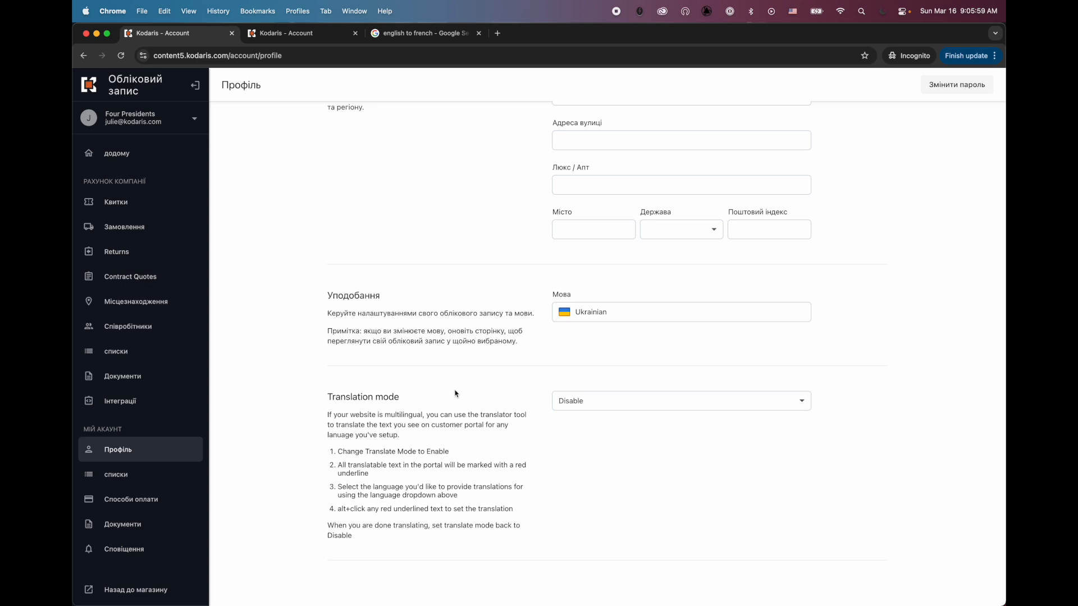
{"action": "scroll", "coordinate": [346, 436], "scroll_direction": "up", "scroll_amount": 15}
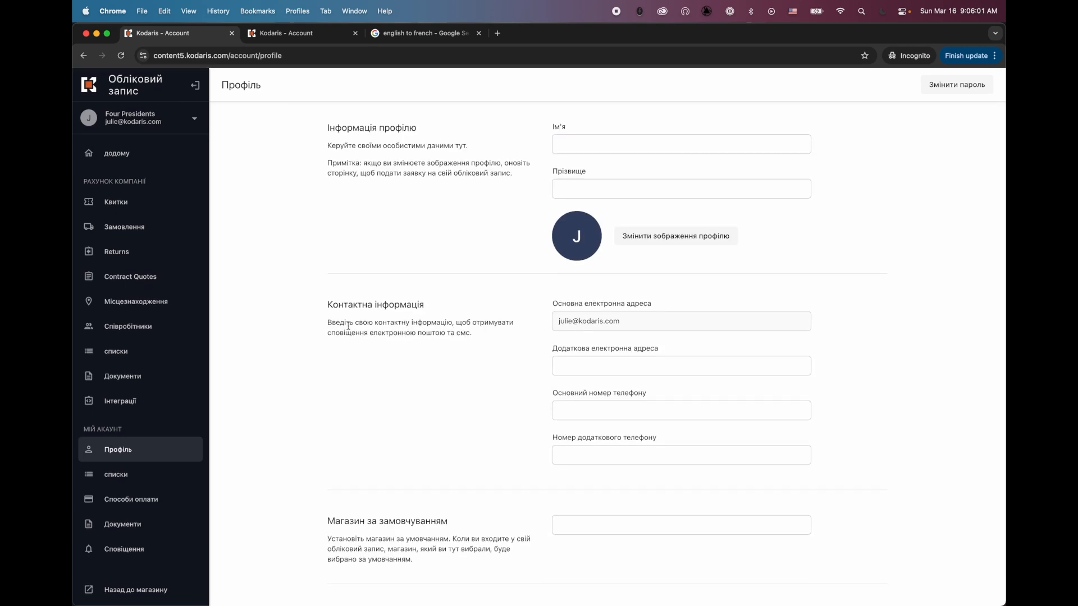